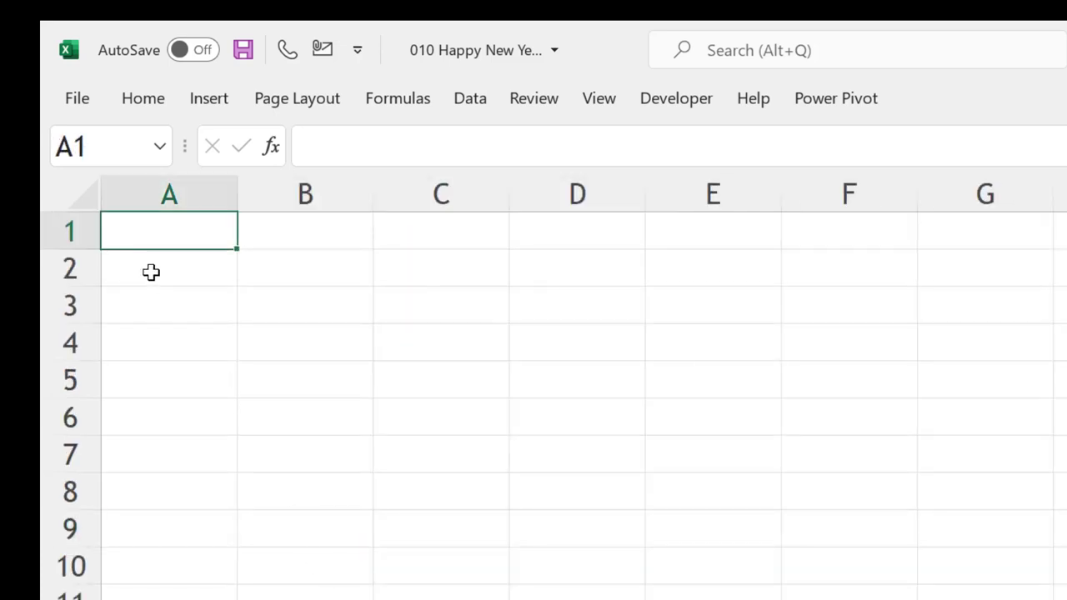
Step: Enter =NOW() in B4 and the end date 1jan2022 in B5
{"action": "left_click", "coordinate": [296, 350]}
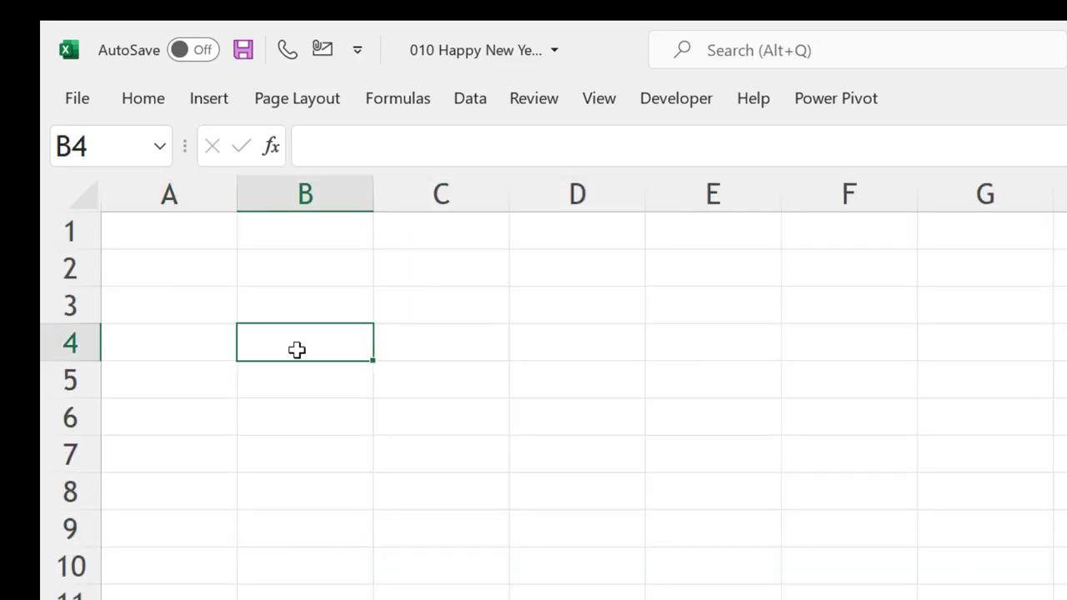
{"action": "type", "text": "=n"}
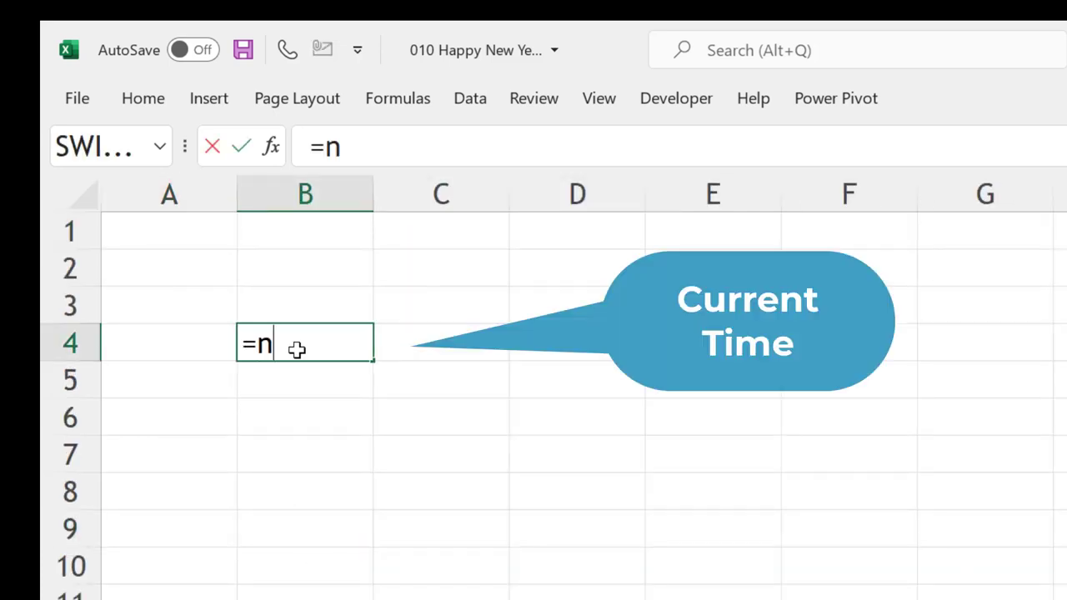
{"action": "type", "text": "ow"}
{"action": "key", "text": "Tab"}
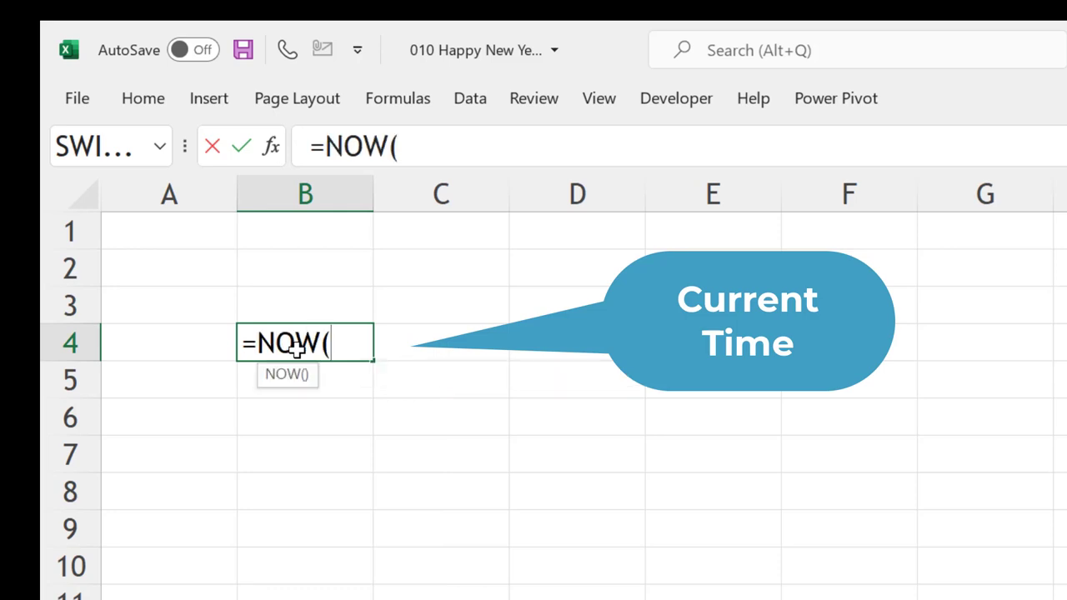
{"action": "type", "text": ")"}
{"action": "key", "text": "Return"}
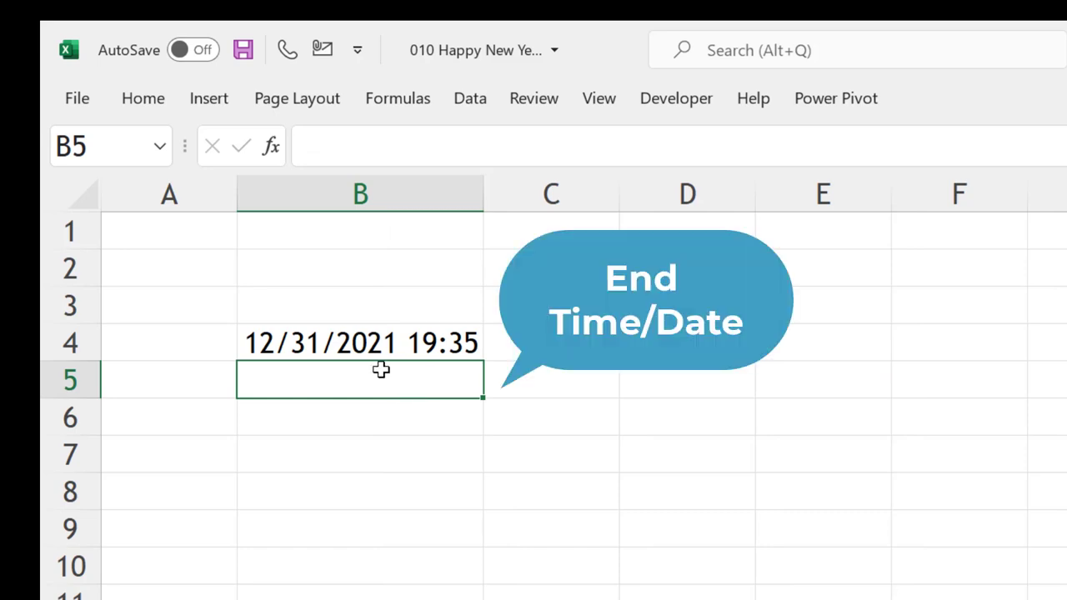
{"action": "type", "text": "1jan2"}
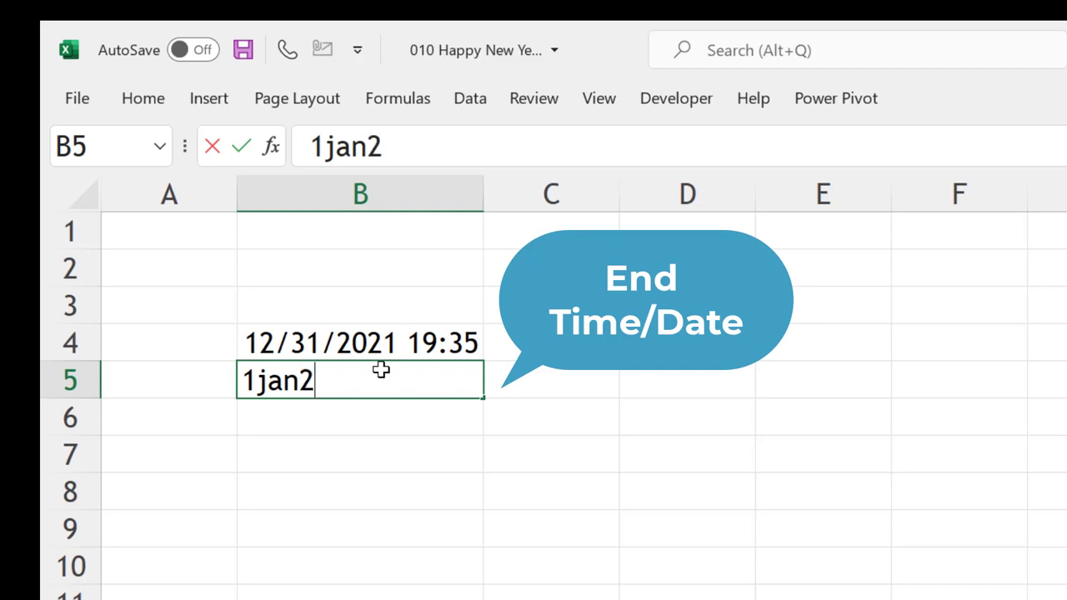
{"action": "type", "text": "022"}
{"action": "key", "text": "Return"}
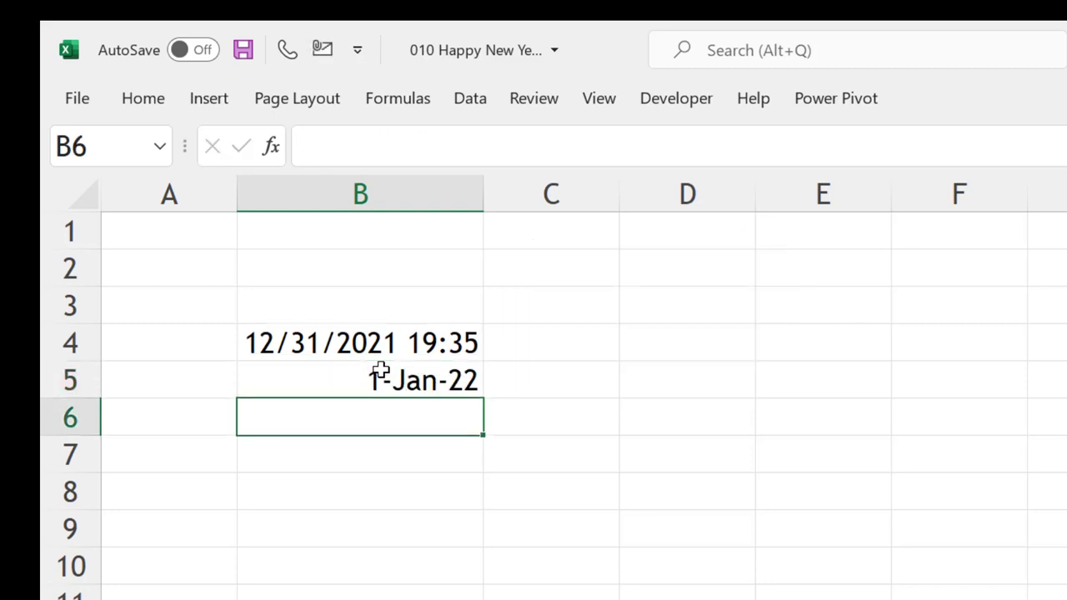
Step: Enter the formula =B5-B4 in B1 to compute the time remaining
{"action": "left_click", "coordinate": [412, 243]}
{"action": "type", "text": "="}
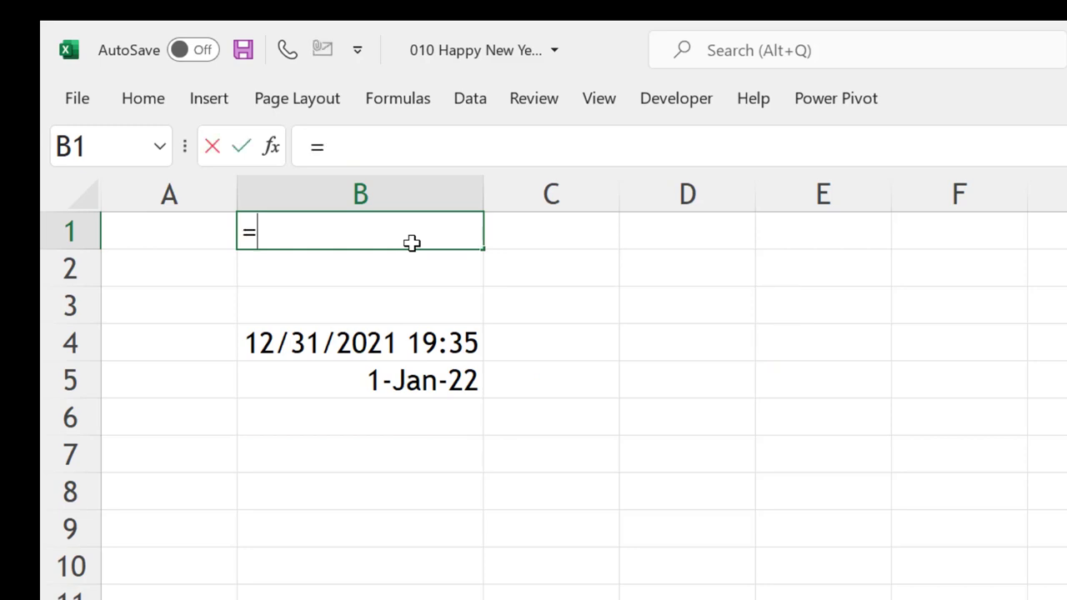
{"action": "left_click", "coordinate": [406, 380]}
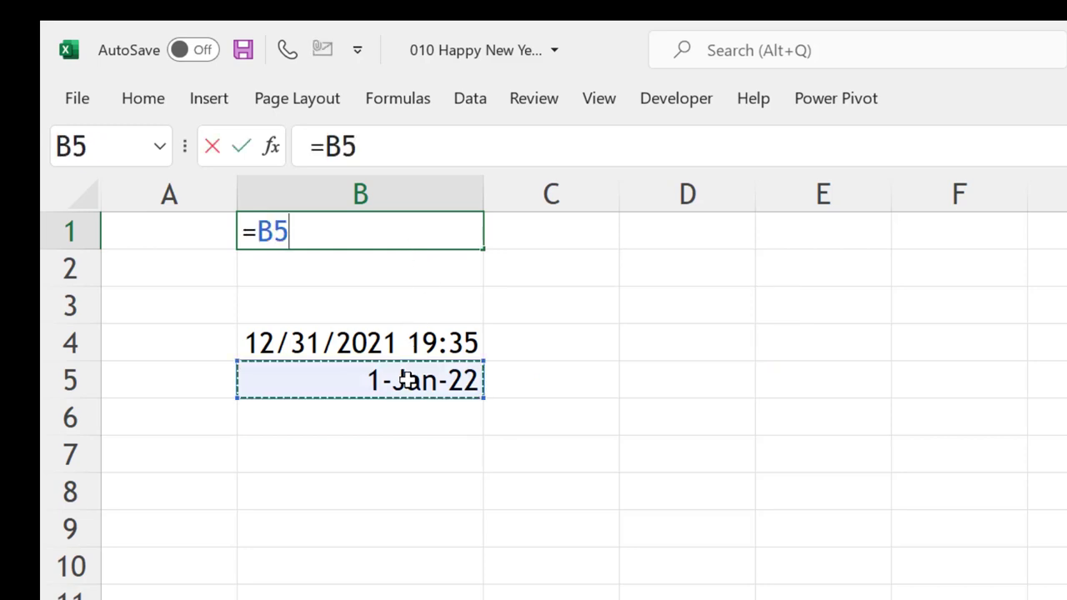
{"action": "type", "text": "-"}
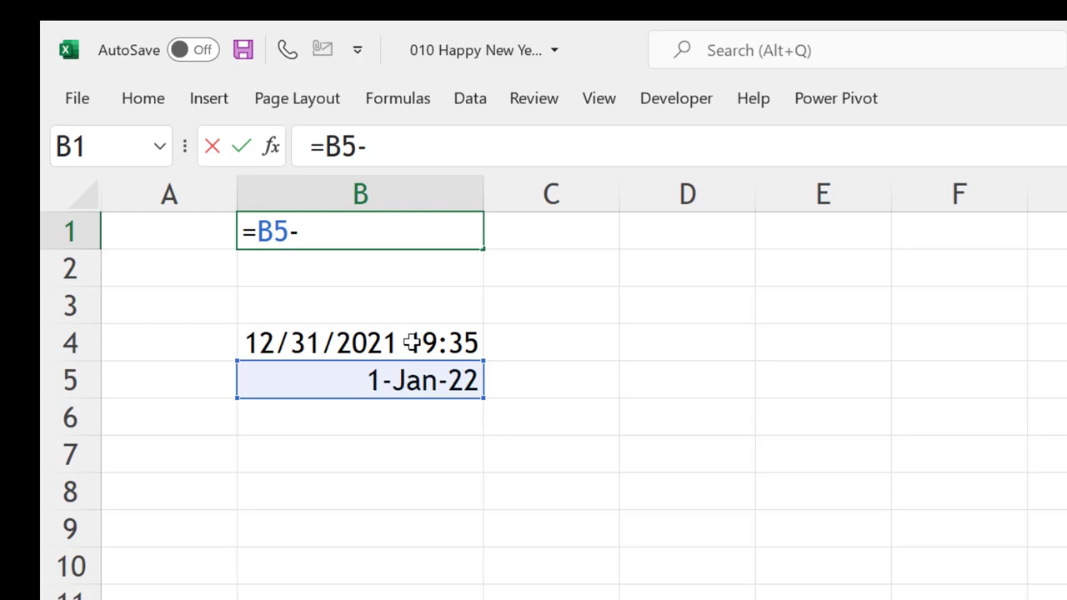
{"action": "left_click", "coordinate": [409, 345]}
{"action": "key", "text": "Return"}
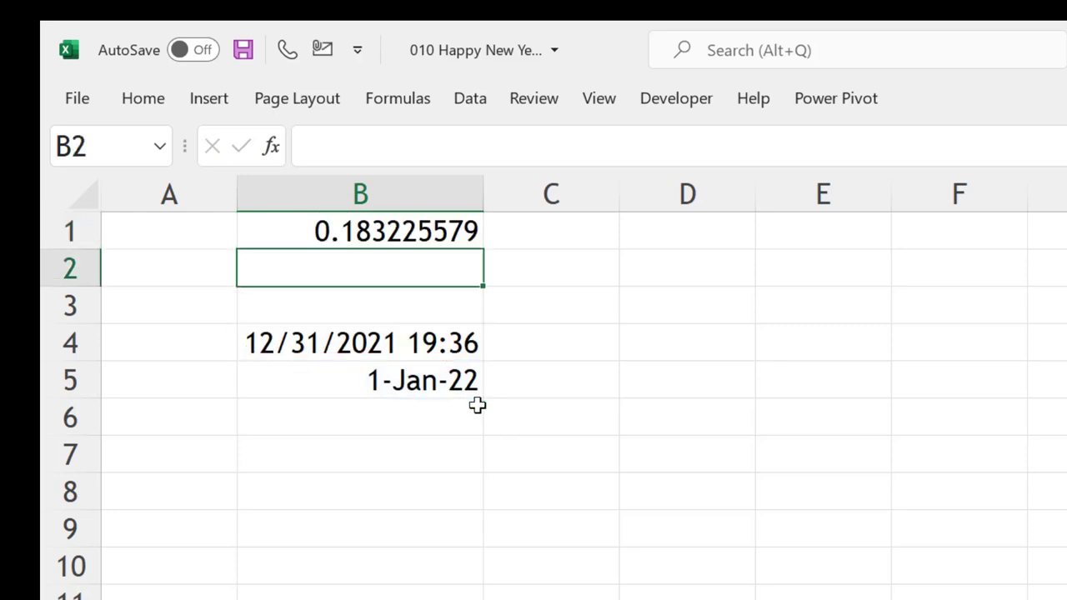
{"action": "left_click", "coordinate": [444, 239]}
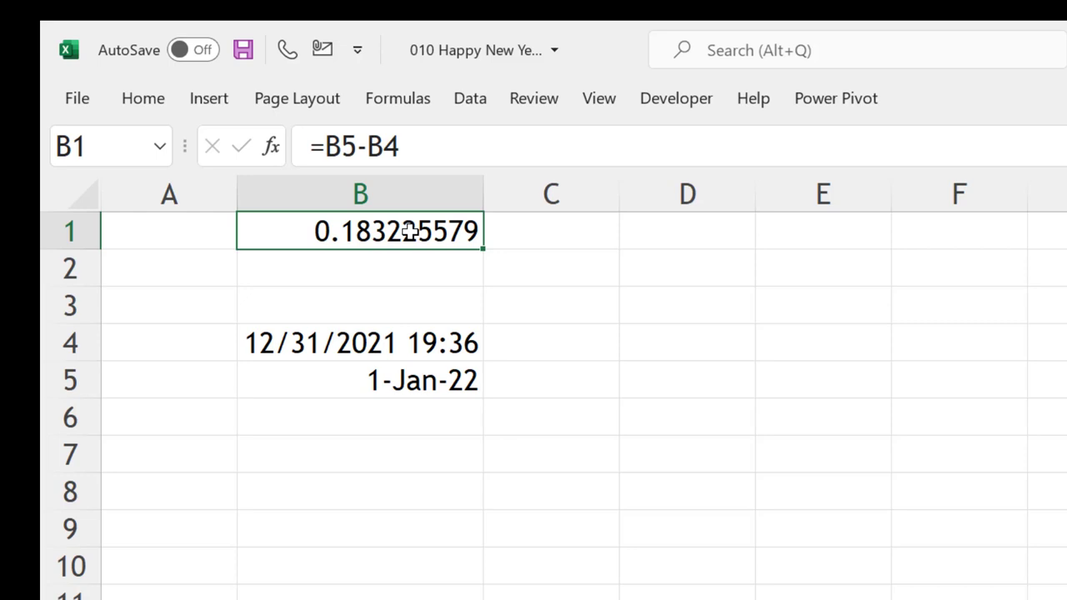
Step: Apply the custom h:mm:ss number format to B1
{"action": "key", "text": "ctrl+1"}
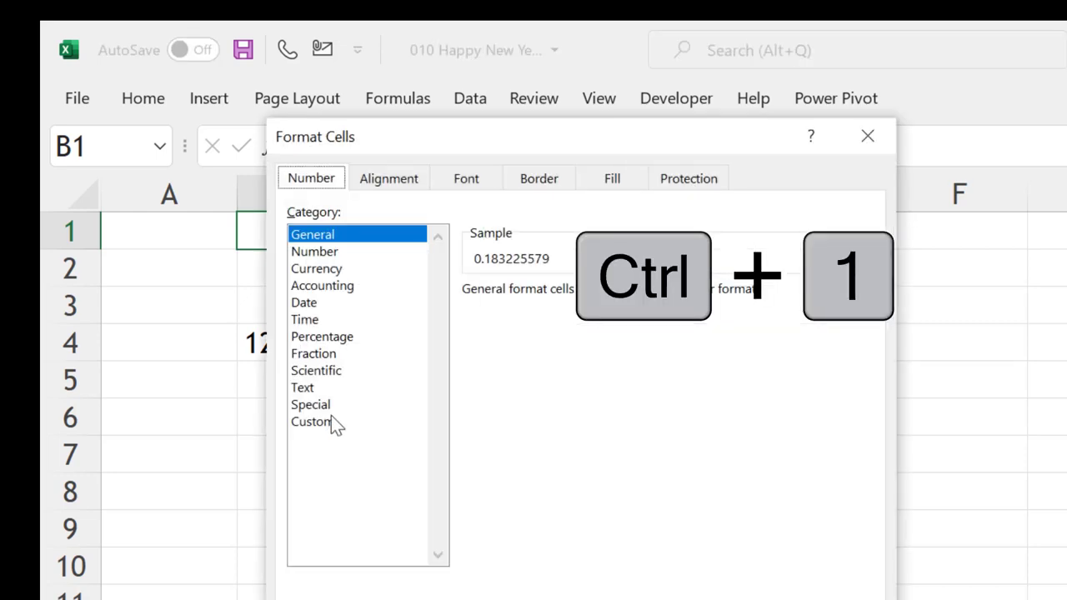
{"action": "left_click", "coordinate": [326, 424]}
{"action": "left_click_drag", "start_coordinate": [870, 366], "coordinate": [860, 475]}
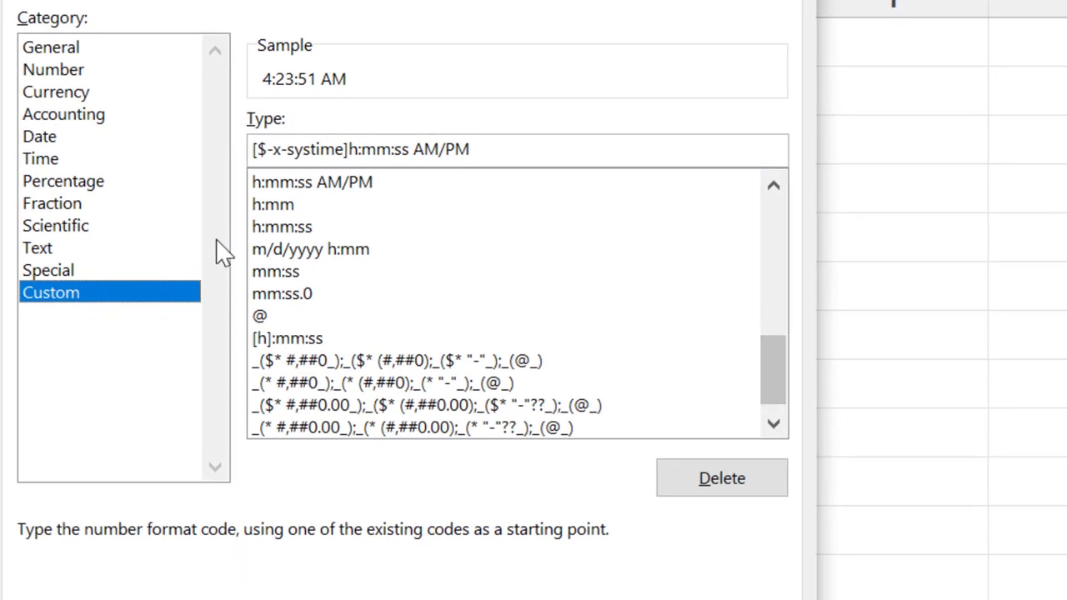
{"action": "left_click", "coordinate": [286, 227]}
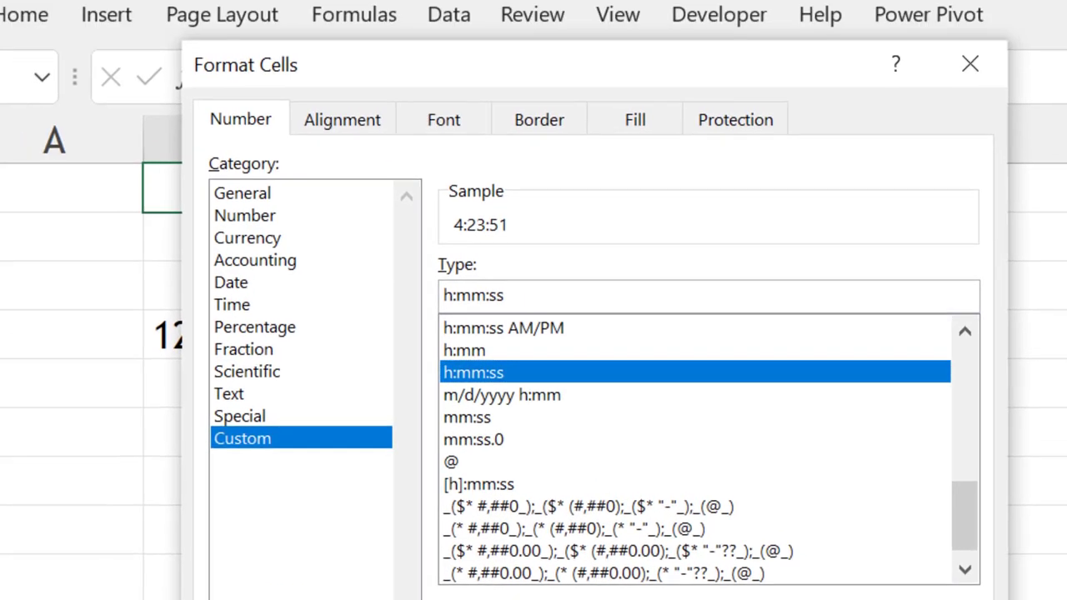
{"action": "key", "text": "Return"}
{"action": "left_click", "coordinate": [410, 584]}
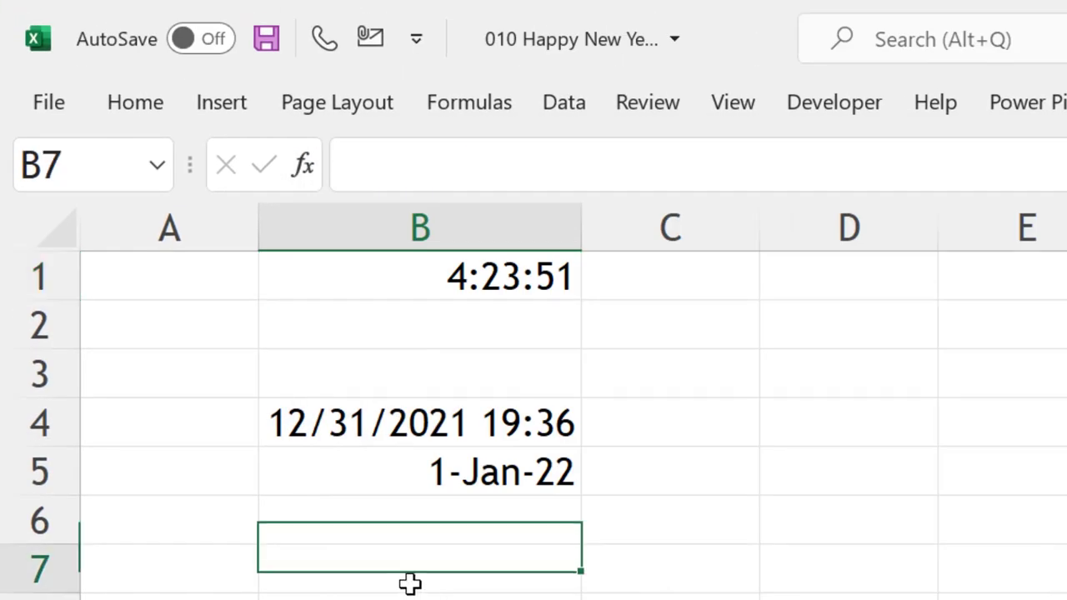
{"action": "left_click", "coordinate": [456, 286]}
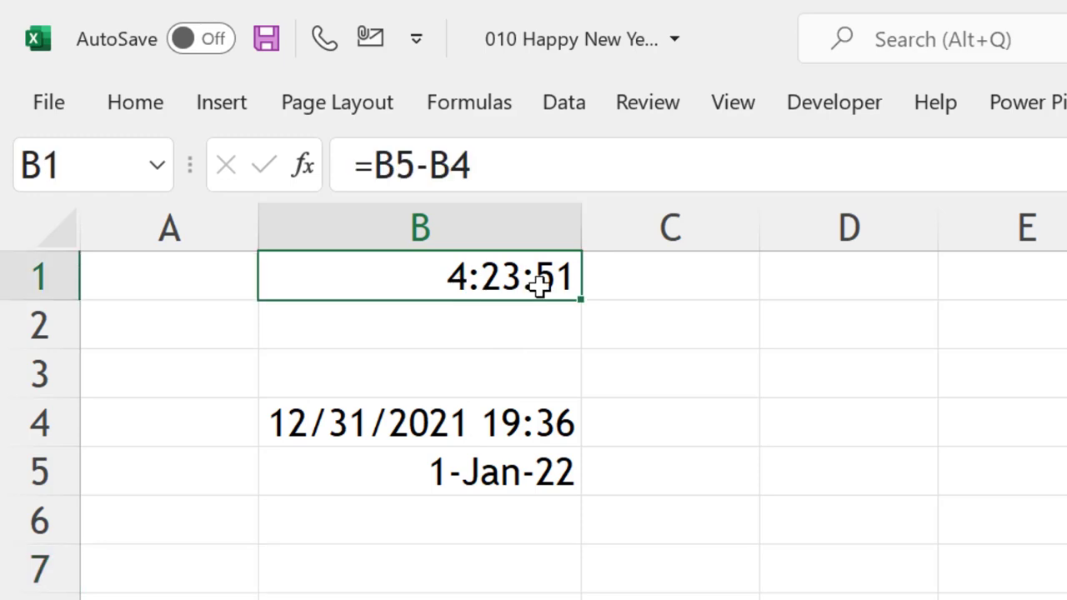
{"action": "left_click", "coordinate": [535, 339]}
{"action": "key", "text": "ctrl+z"}
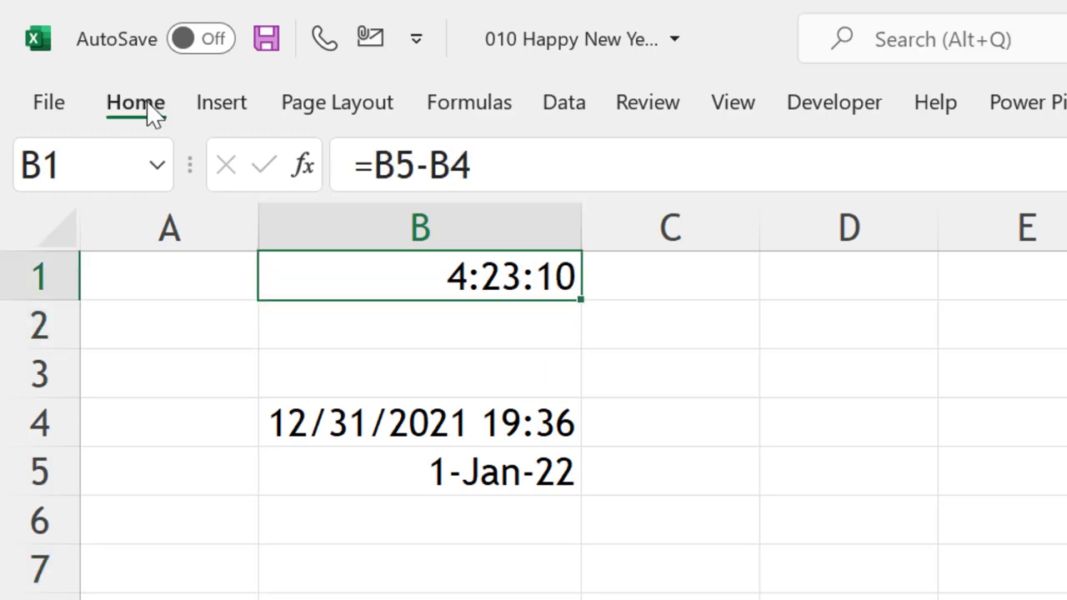
Step: Set the B1 countdown to font size 45 with green font color
{"action": "left_click", "coordinate": [146, 106]}
{"action": "left_click", "coordinate": [146, 107]}
{"action": "key", "text": "ctrl+F1"}
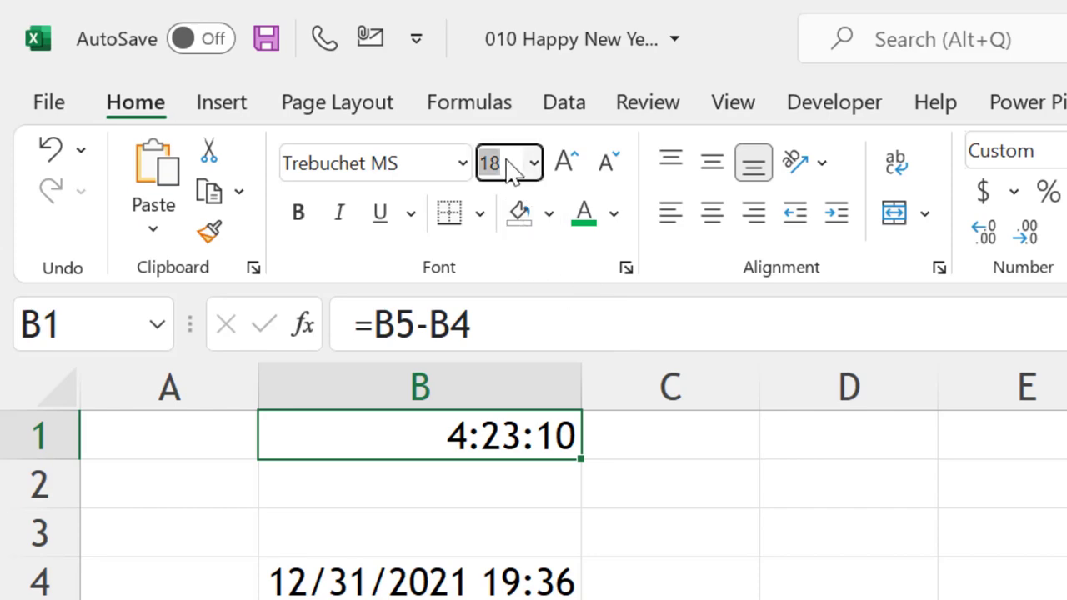
{"action": "type", "text": "45"}
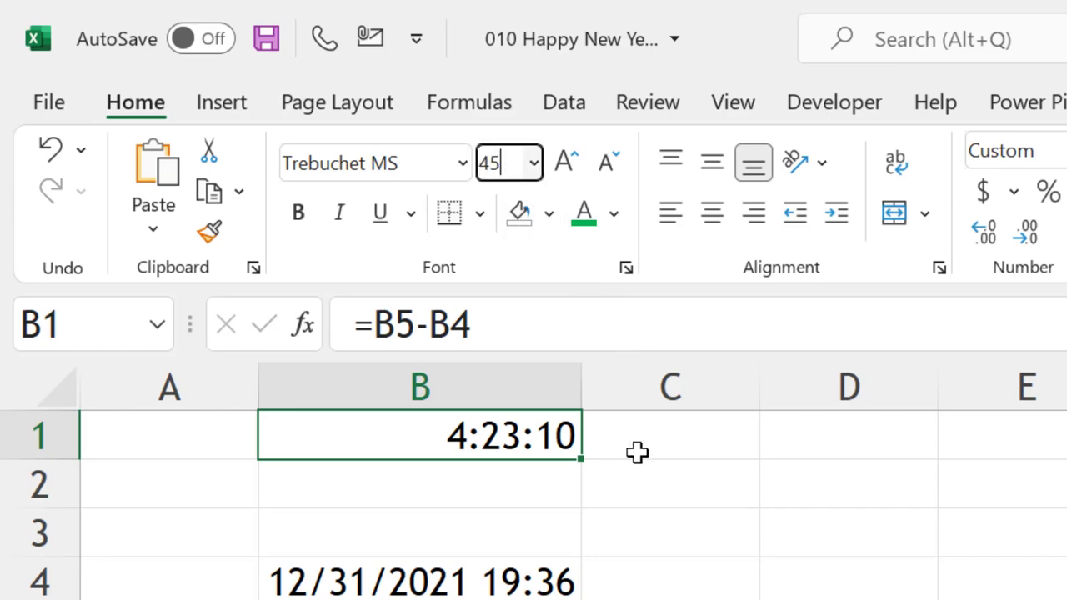
{"action": "key", "text": "Return"}
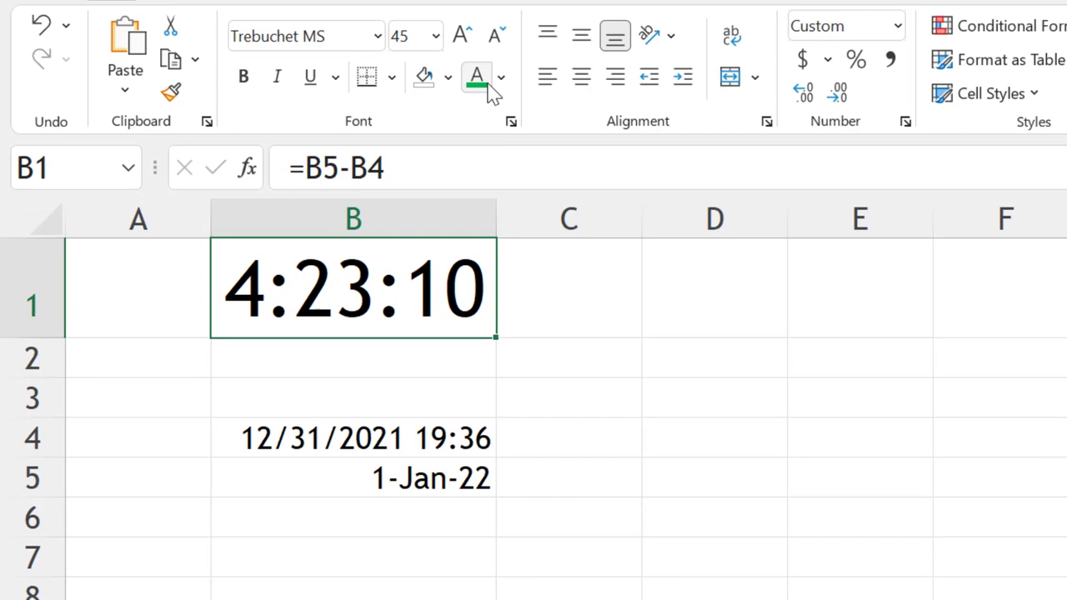
{"action": "left_click", "coordinate": [480, 83]}
{"action": "left_click", "coordinate": [489, 408]}
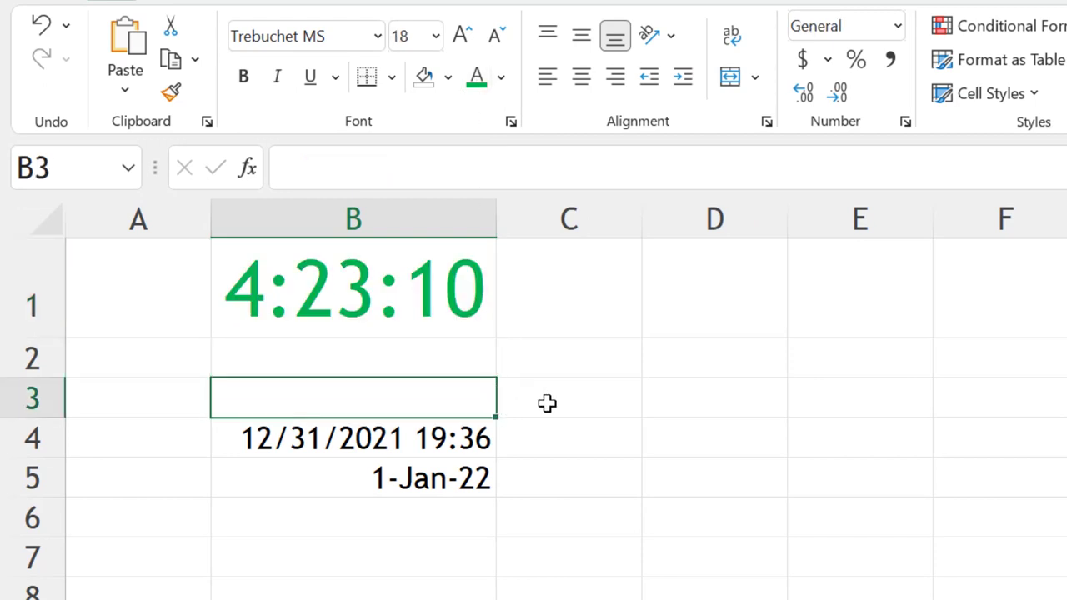
{"action": "left_click_drag", "start_coordinate": [407, 440], "coordinate": [411, 478]}
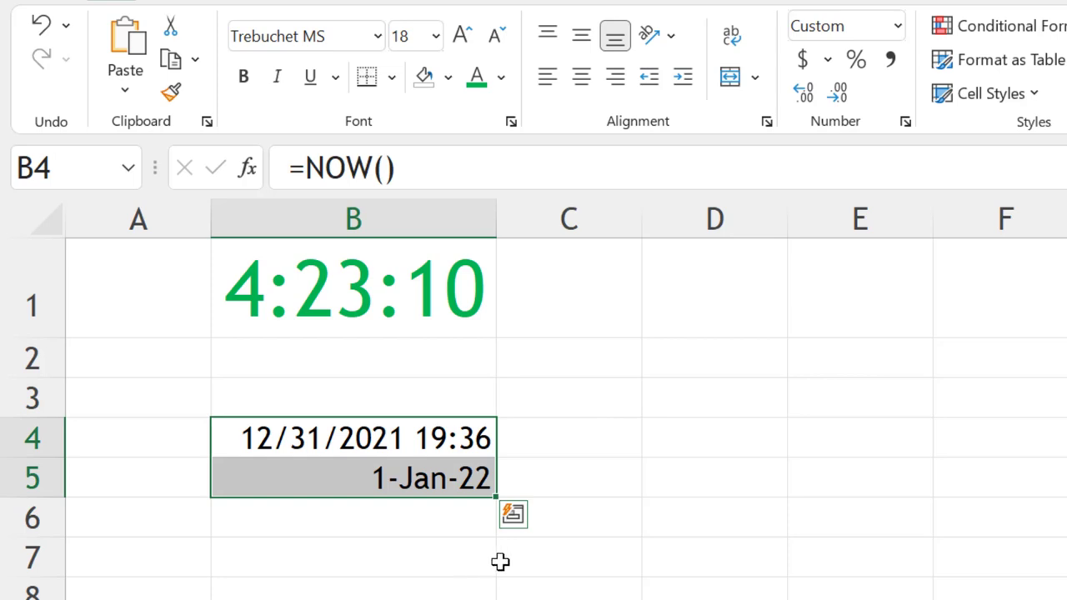
Step: Give B4:B5 the custom format ;;; so both date cells appear blank
{"action": "key", "text": "ctrl+1"}
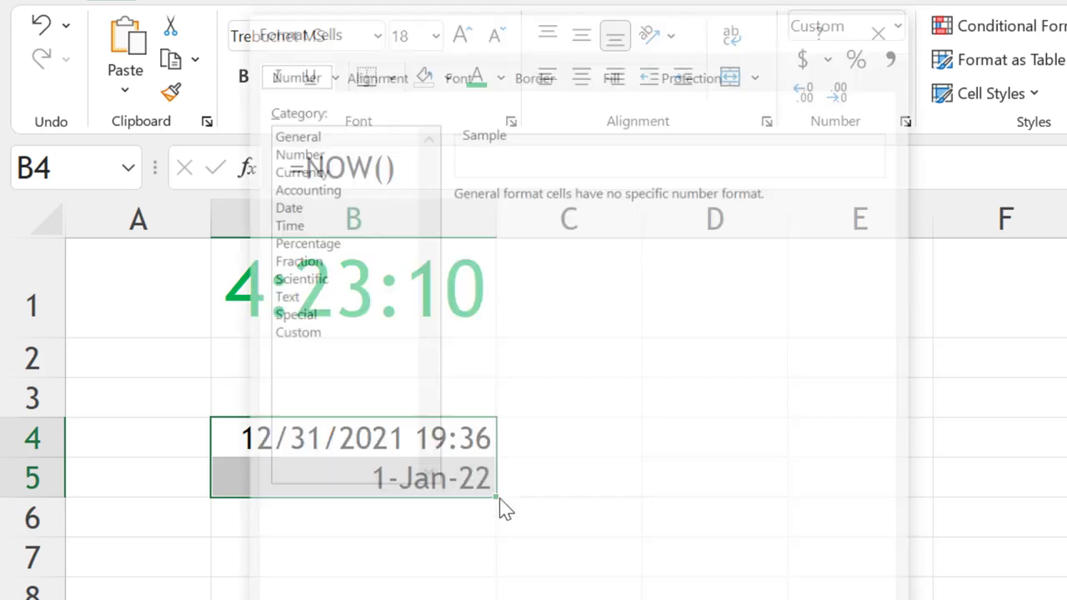
{"action": "left_click", "coordinate": [301, 334]}
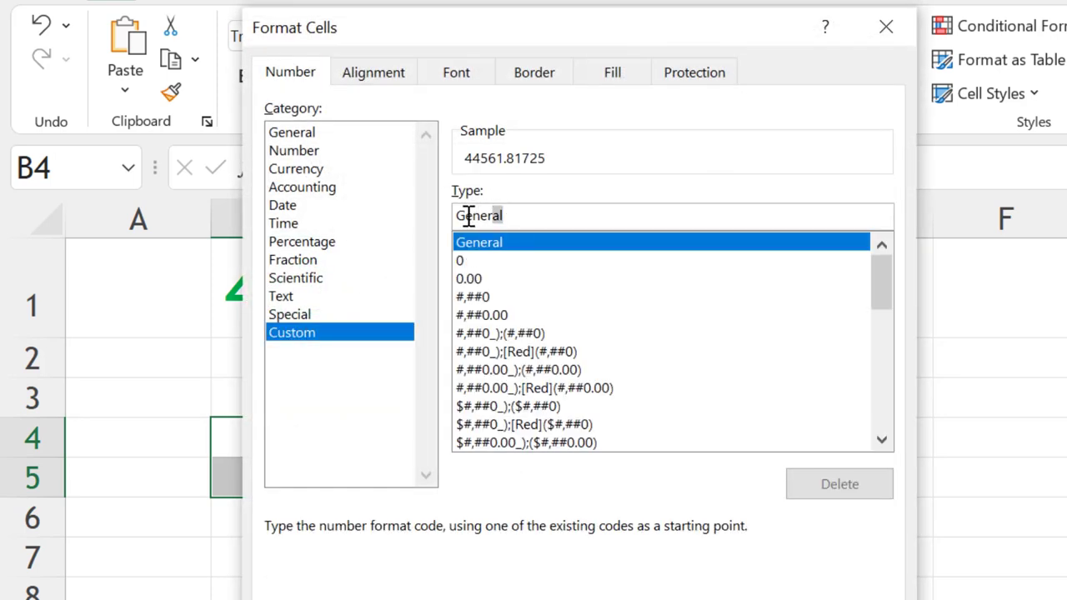
{"action": "double_click", "coordinate": [454, 216]}
{"action": "type", "text": ";;;"}
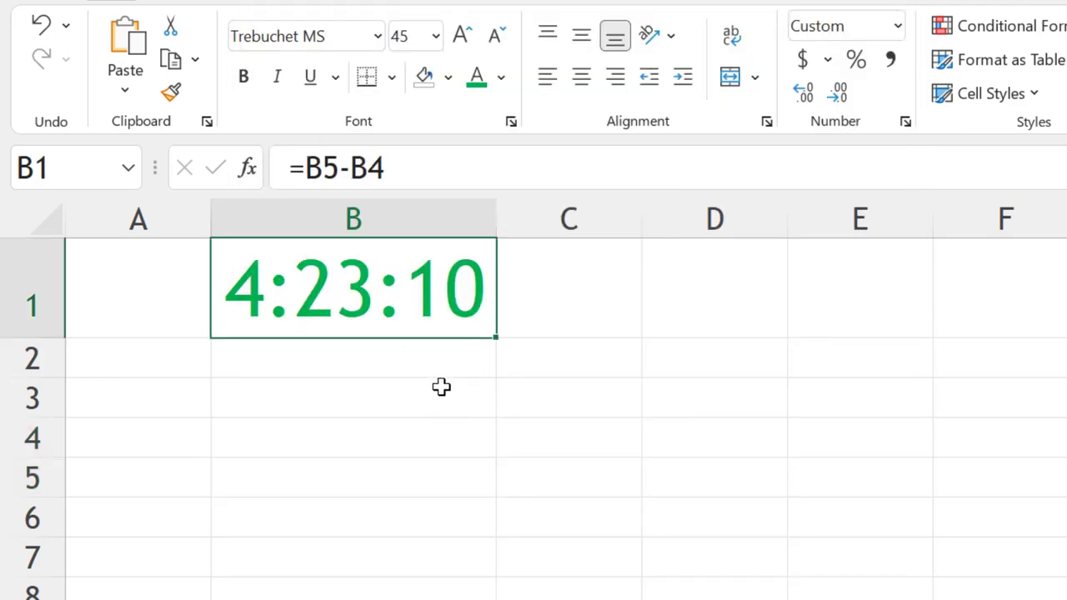
{"action": "left_click", "coordinate": [441, 386]}
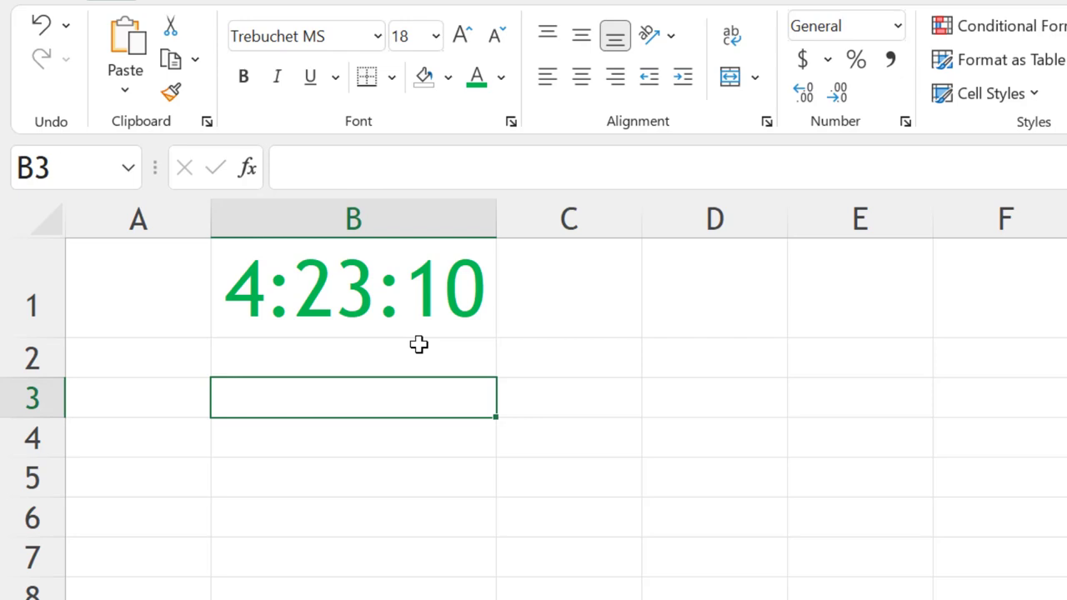
{"action": "left_click", "coordinate": [424, 295]}
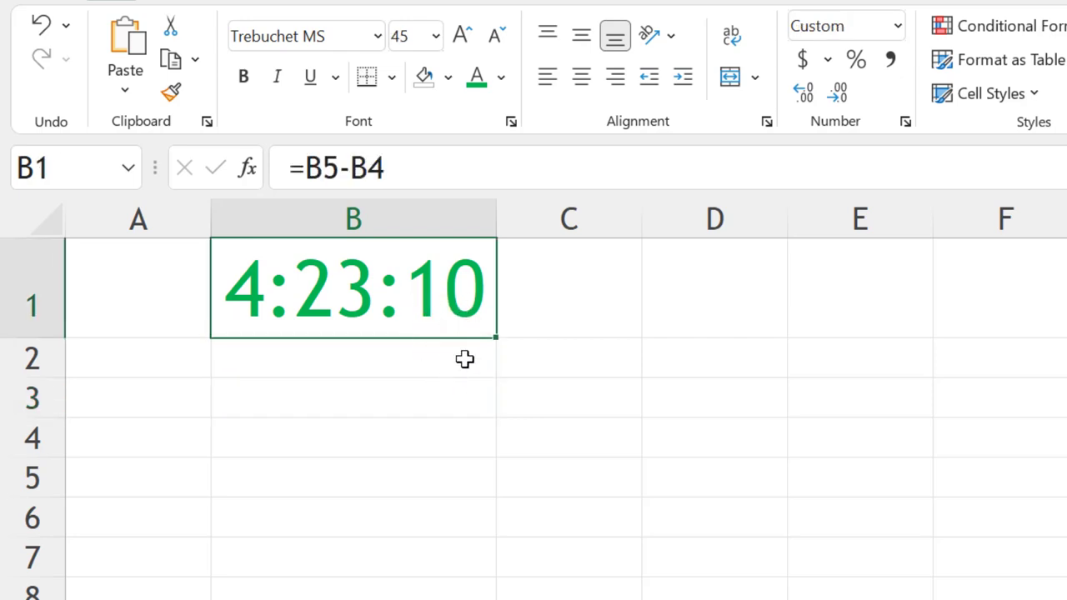
Step: Edit and confirm B2 to force recalculation, refreshing the B1 countdown to 4:21:13
{"action": "double_click", "coordinate": [455, 359]}
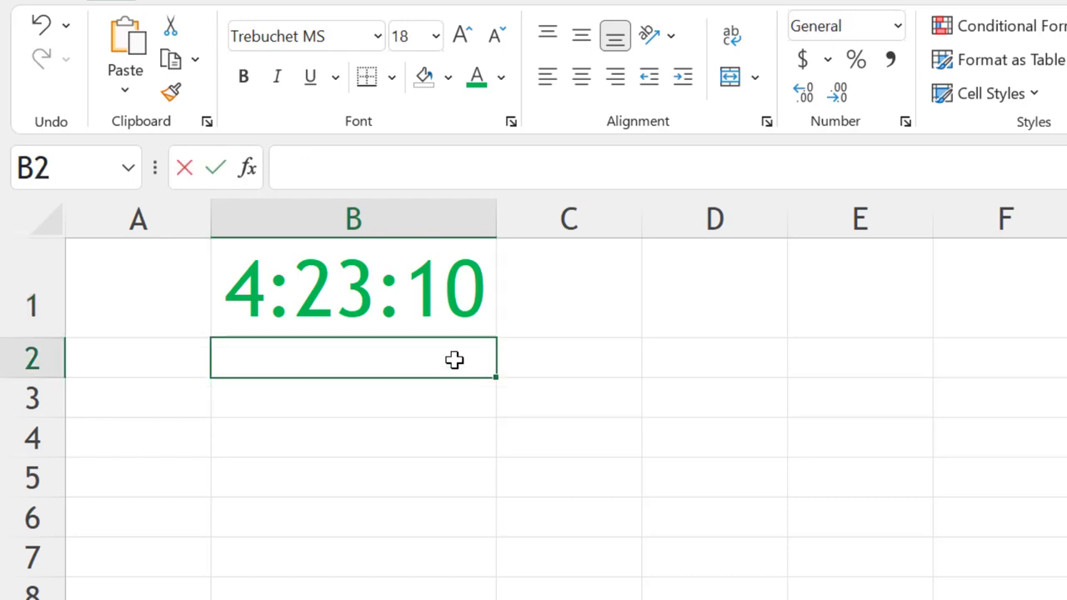
{"action": "key", "text": "Return"}
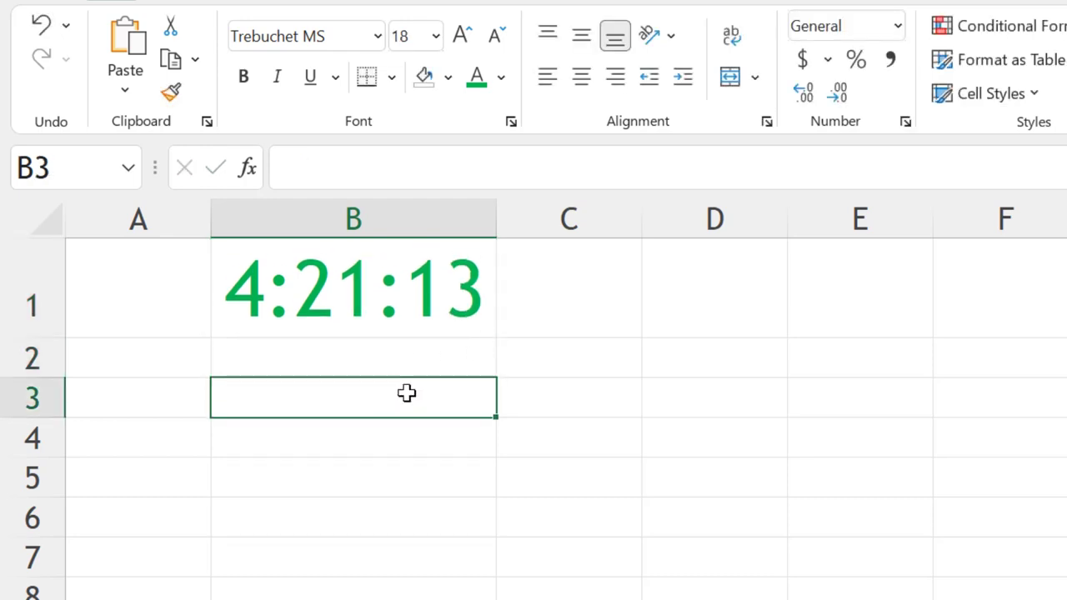
{"action": "left_click", "coordinate": [419, 356]}
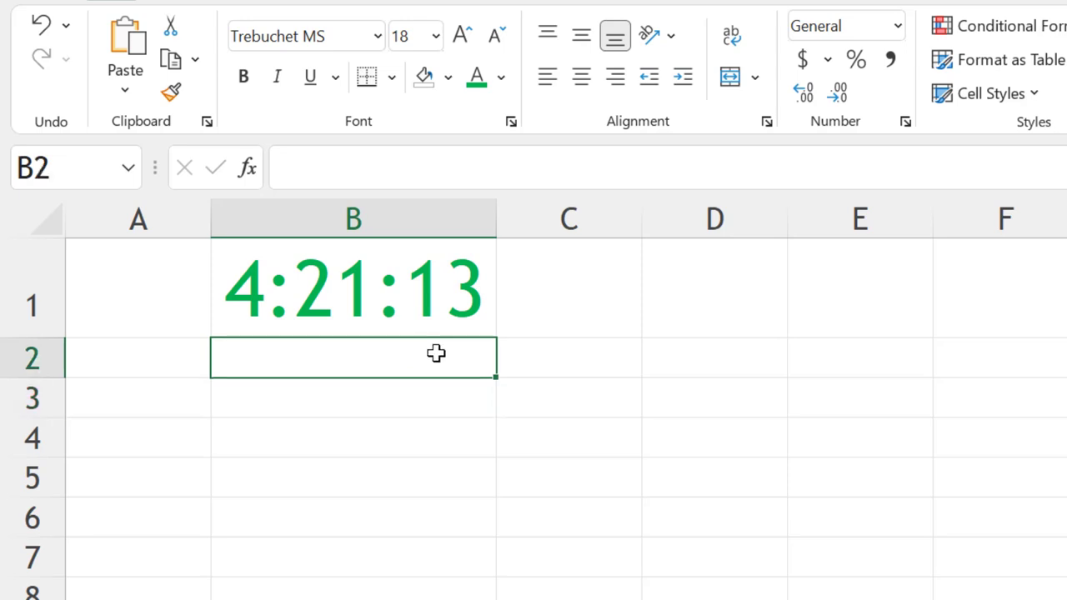
{"action": "left_click", "coordinate": [422, 288]}
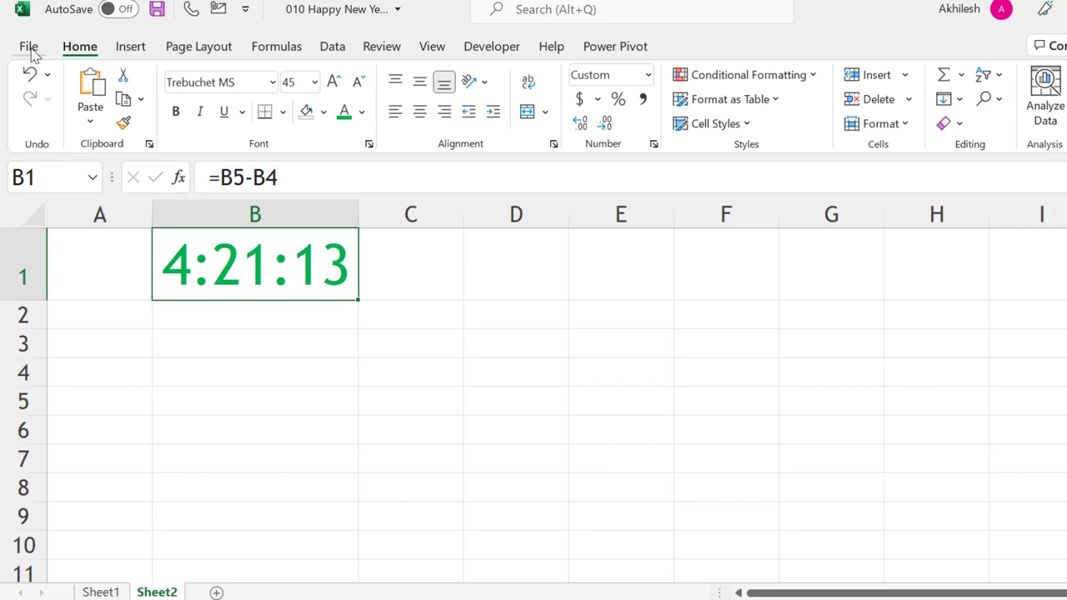
Step: Save 010 Happy New Year as an Excel Macro-Enabled Workbook (*.xlsm)
{"action": "left_click", "coordinate": [28, 45]}
{"action": "left_click", "coordinate": [72, 282]}
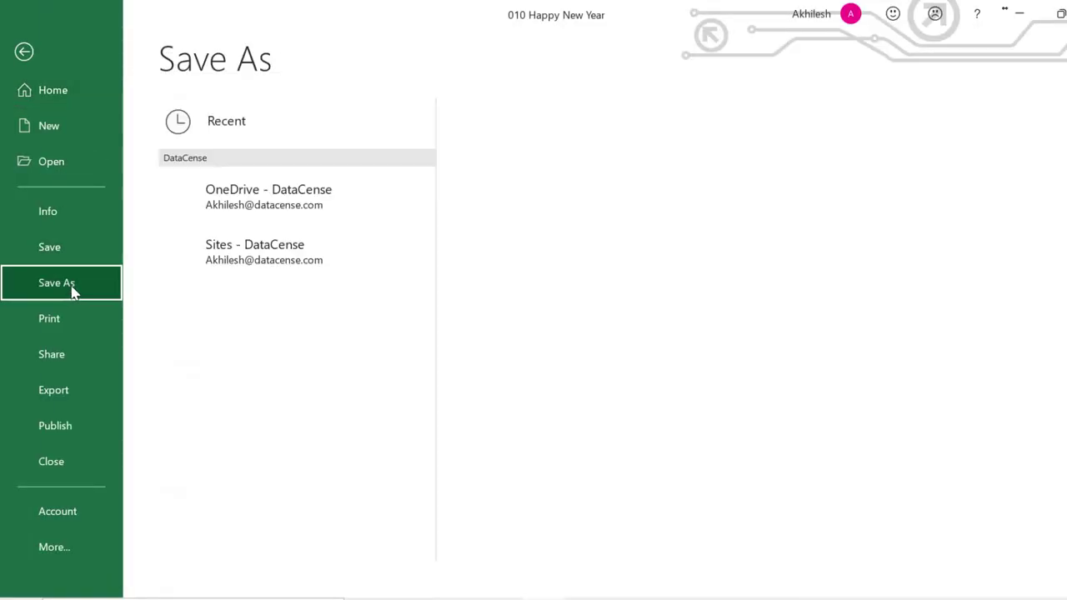
{"action": "left_click", "coordinate": [546, 158]}
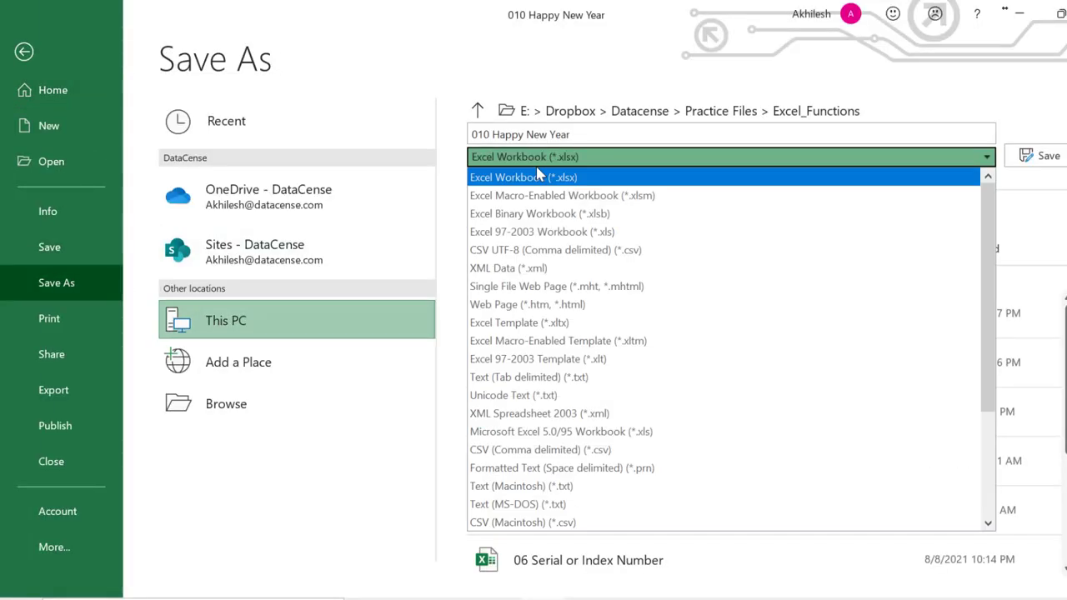
{"action": "left_click", "coordinate": [523, 195]}
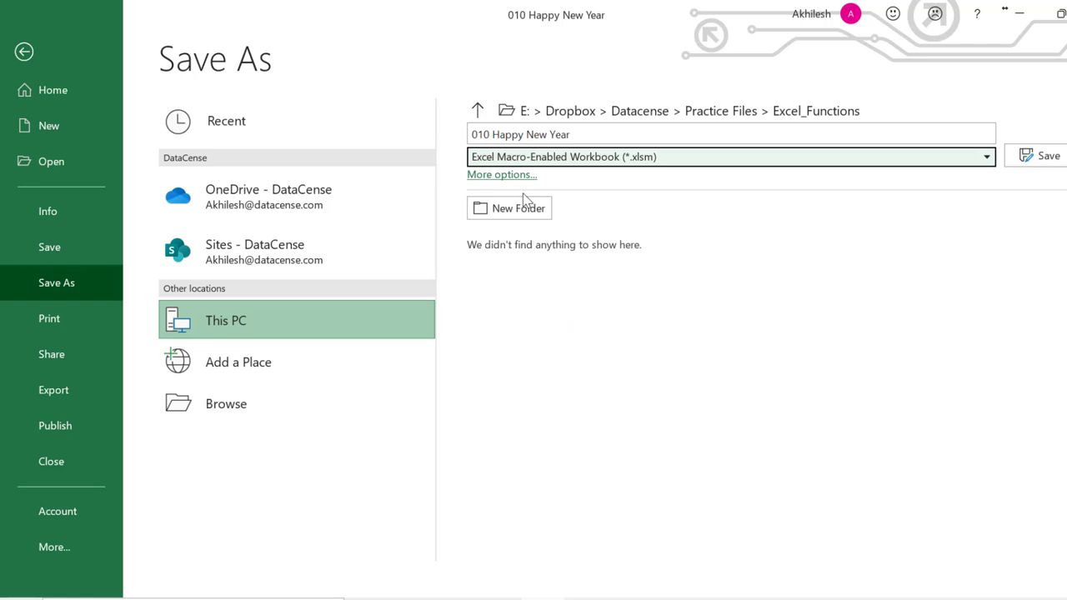
{"action": "left_click", "coordinate": [1028, 158]}
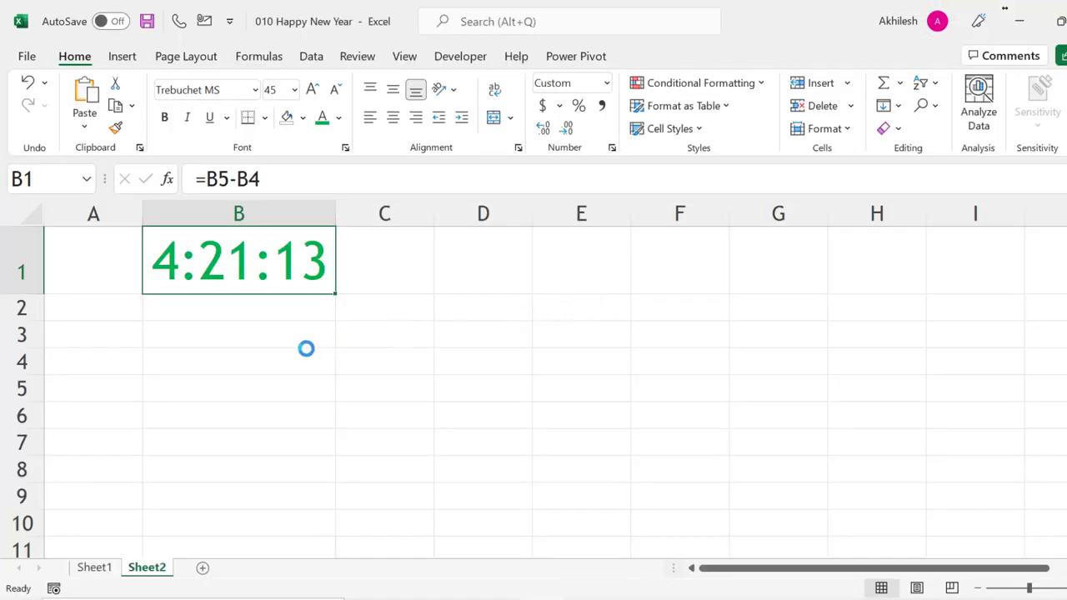
Step: Select the entire Calculate_Range macro code in Notepad for copying
{"action": "left_click", "coordinate": [285, 342]}
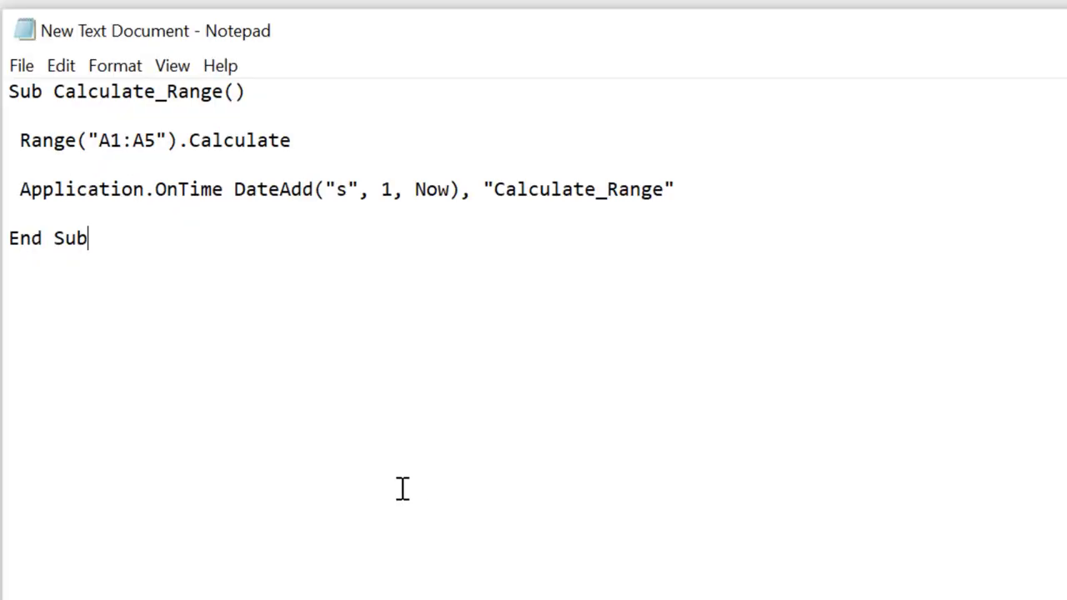
{"action": "left_click_drag", "start_coordinate": [122, 265], "coordinate": [7, 91]}
{"action": "key", "text": "ctrl+c"}
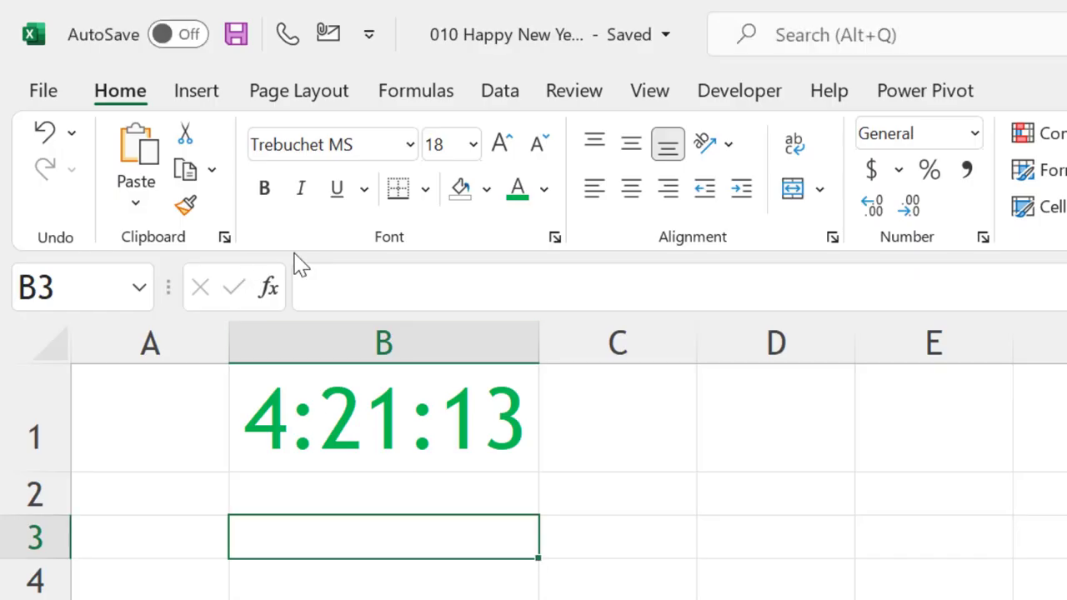
Step: In the VBA editor, insert Module8, paste the Calculate_Range macro, and save
{"action": "key", "text": "alt+F11"}
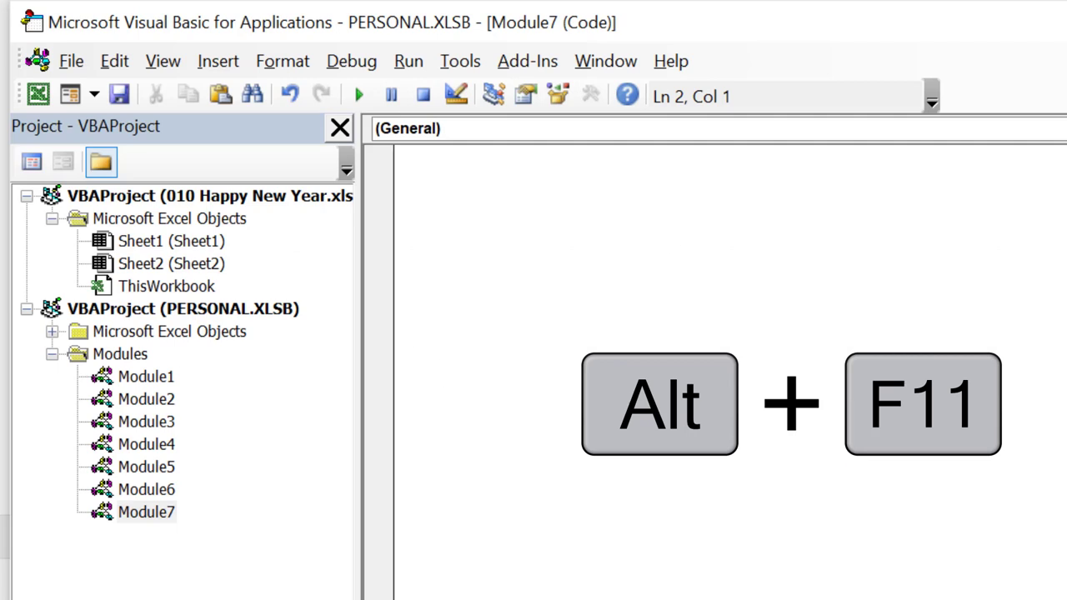
{"action": "left_click", "coordinate": [94, 94]}
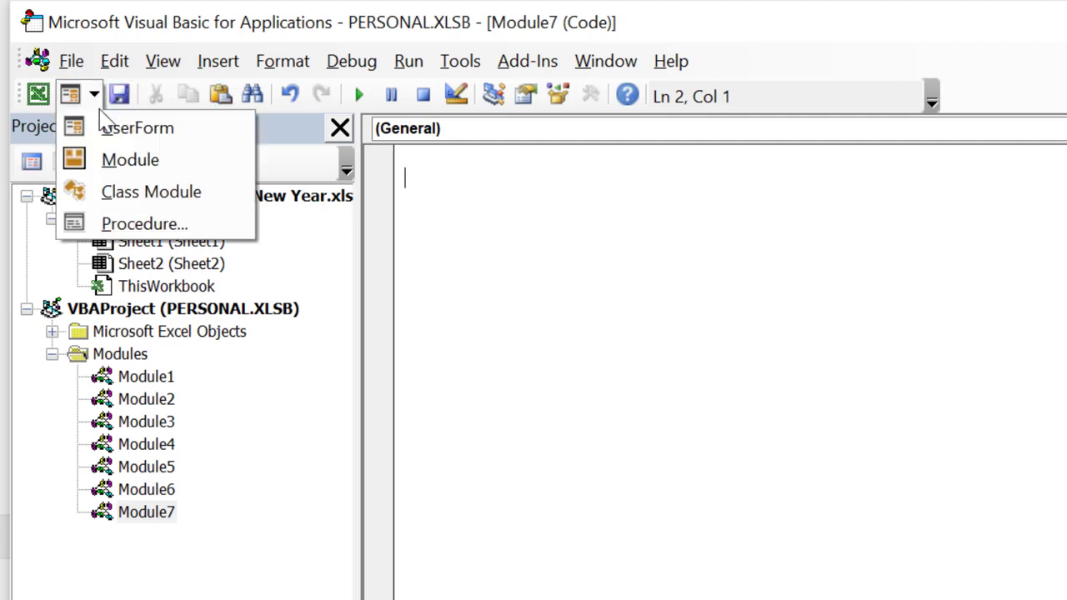
{"action": "left_click", "coordinate": [121, 167]}
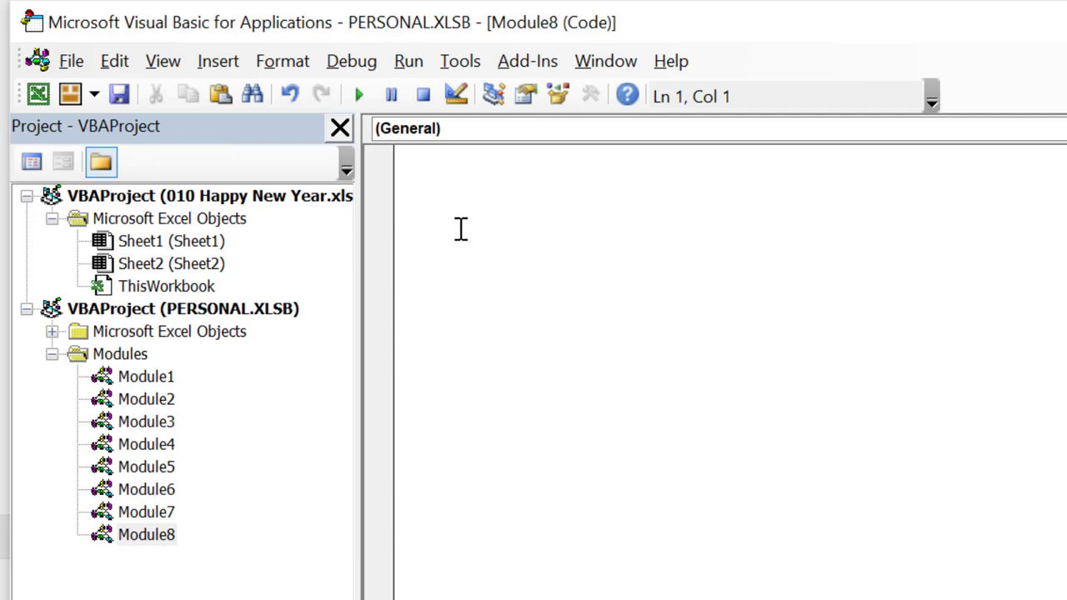
{"action": "key", "text": "ctrl+v"}
{"action": "left_click", "coordinate": [120, 94]}
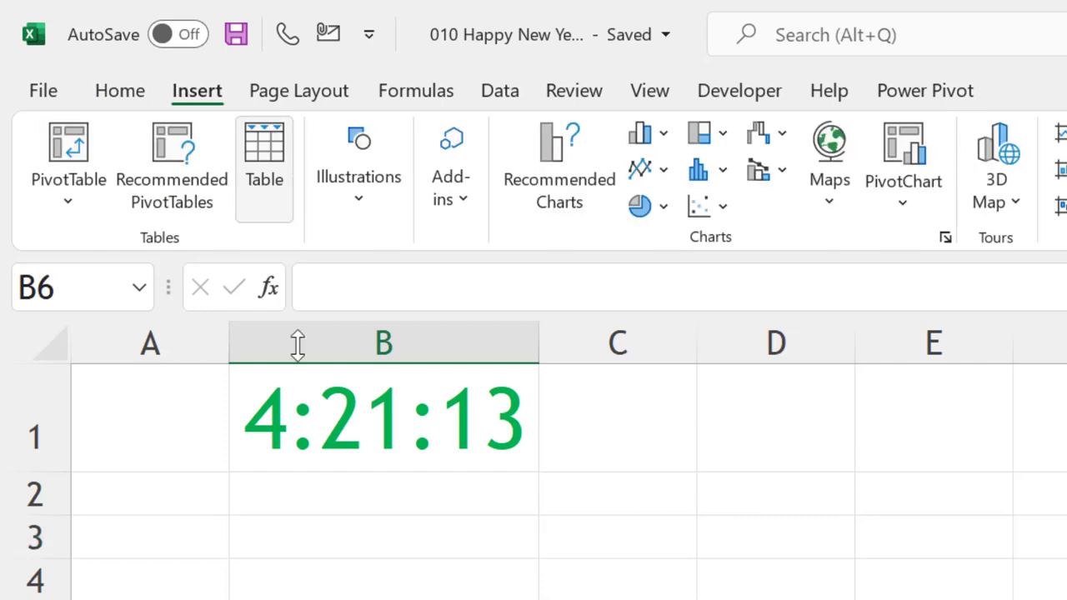
Step: Draw a blue rounded rectangle over B4:B7 labelled Start Timer
{"action": "left_click", "coordinate": [376, 209]}
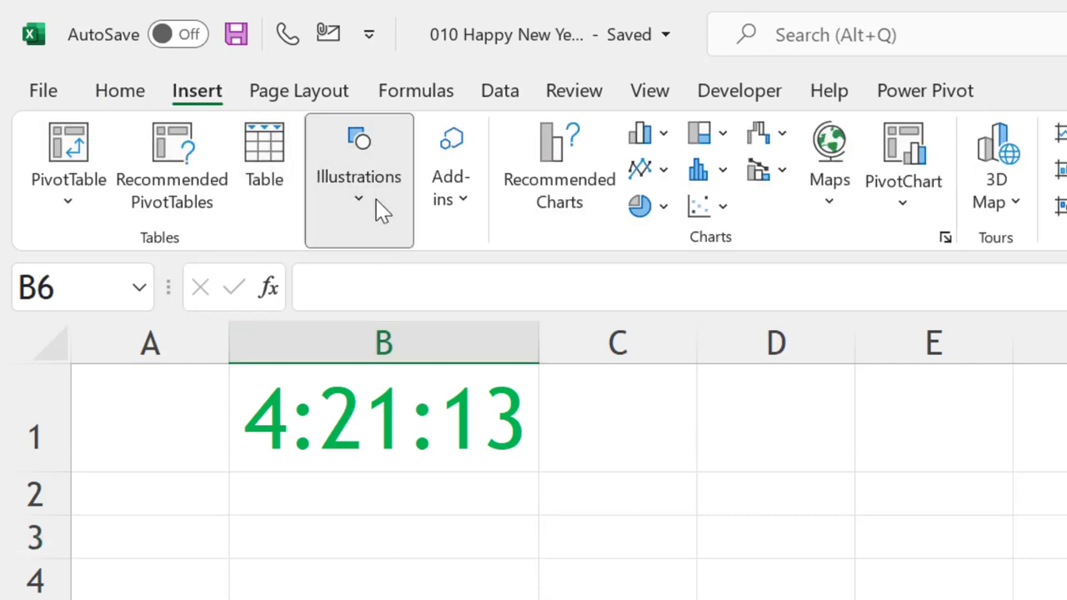
{"action": "left_click", "coordinate": [411, 304]}
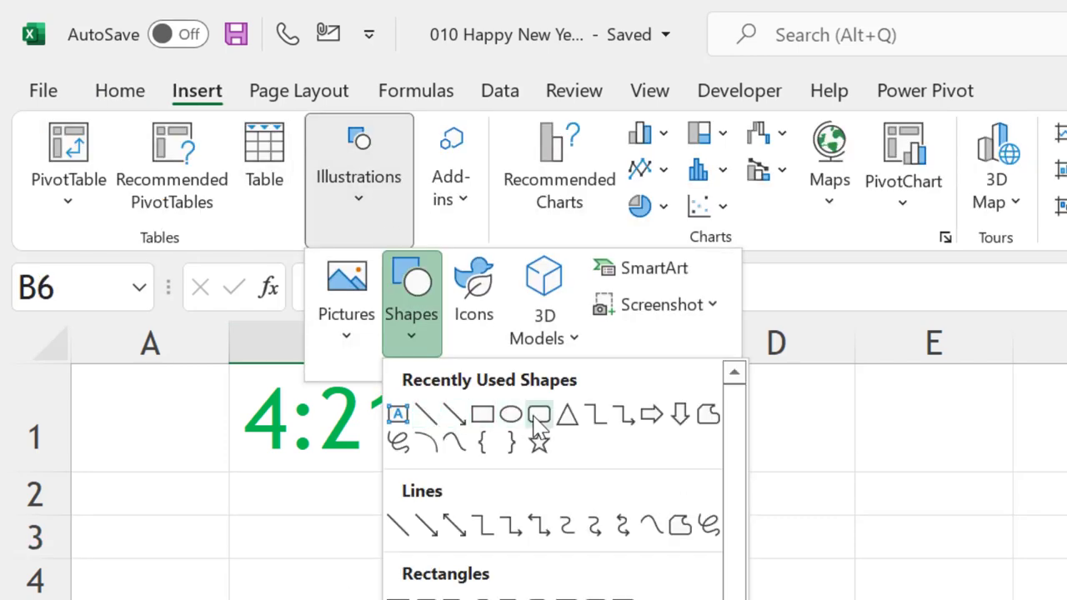
{"action": "key", "text": "Escape"}
{"action": "key", "text": "Escape"}
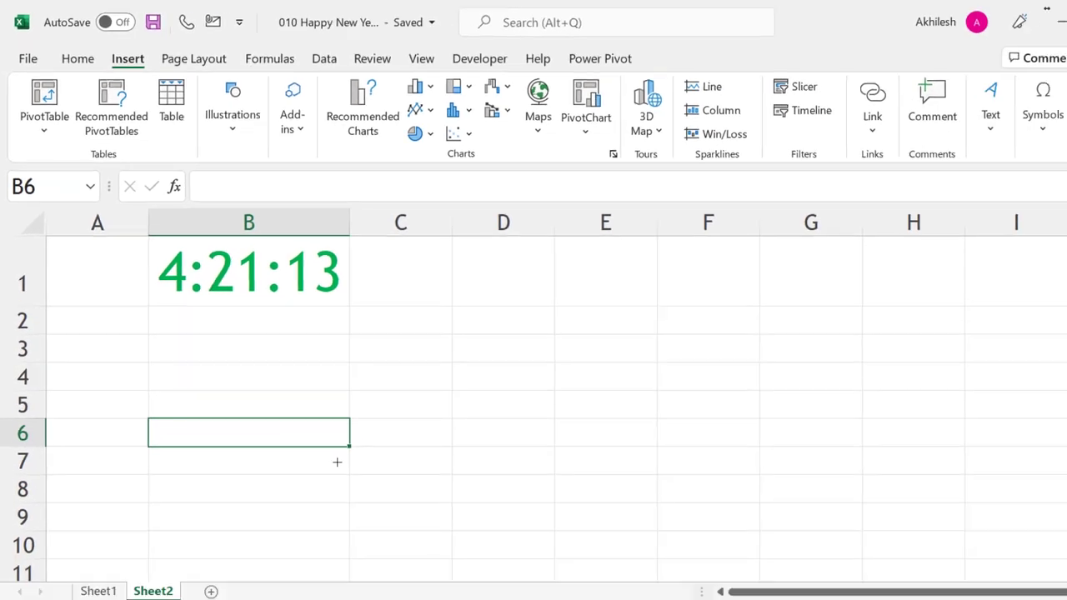
{"action": "left_click_drag", "start_coordinate": [191, 341], "coordinate": [318, 425]}
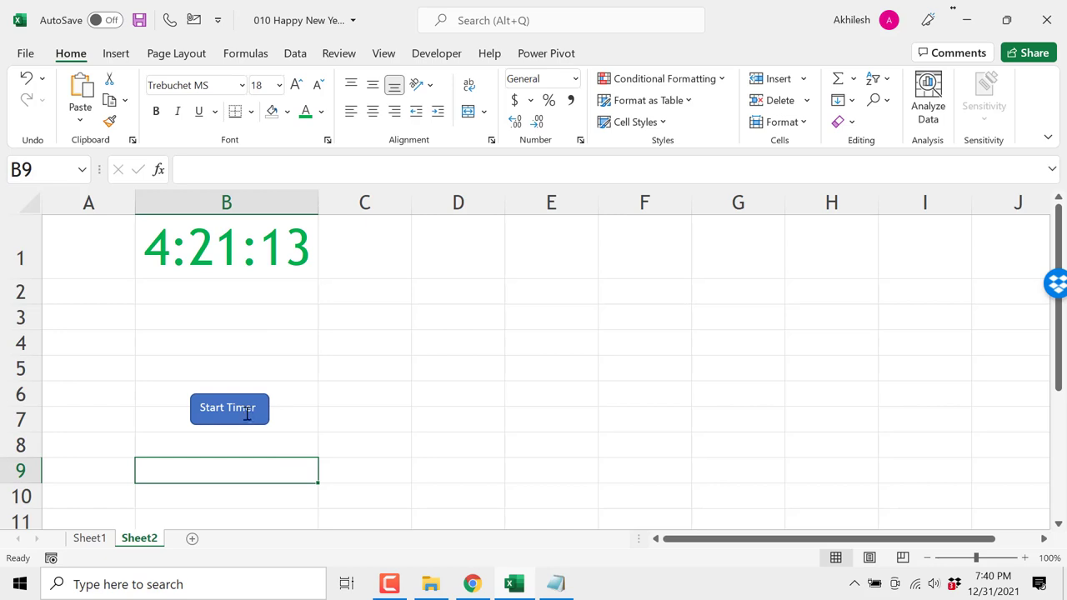
{"action": "left_click", "coordinate": [247, 413]}
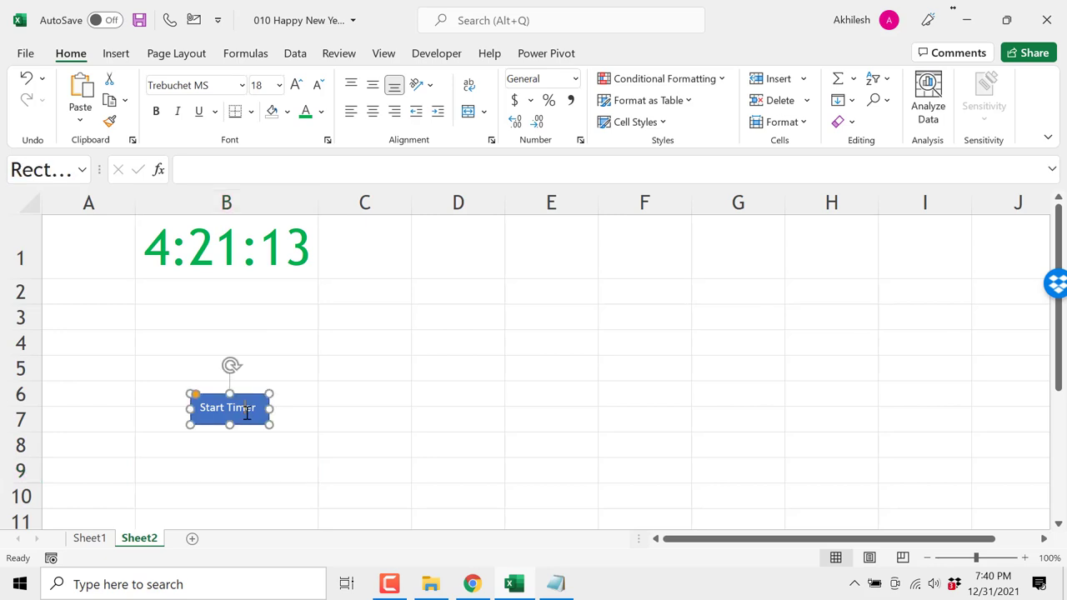
Step: Assign the PERSONAL.XLSB!Calculate_Range macro to the Start Timer shape
{"action": "right_click", "coordinate": [259, 412]}
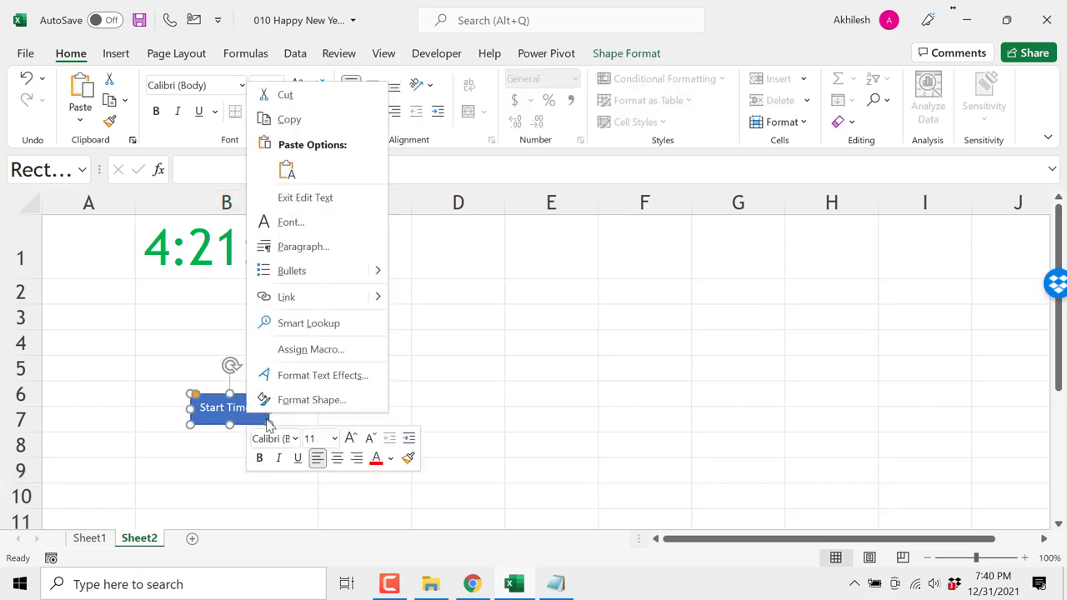
{"action": "left_click", "coordinate": [305, 350]}
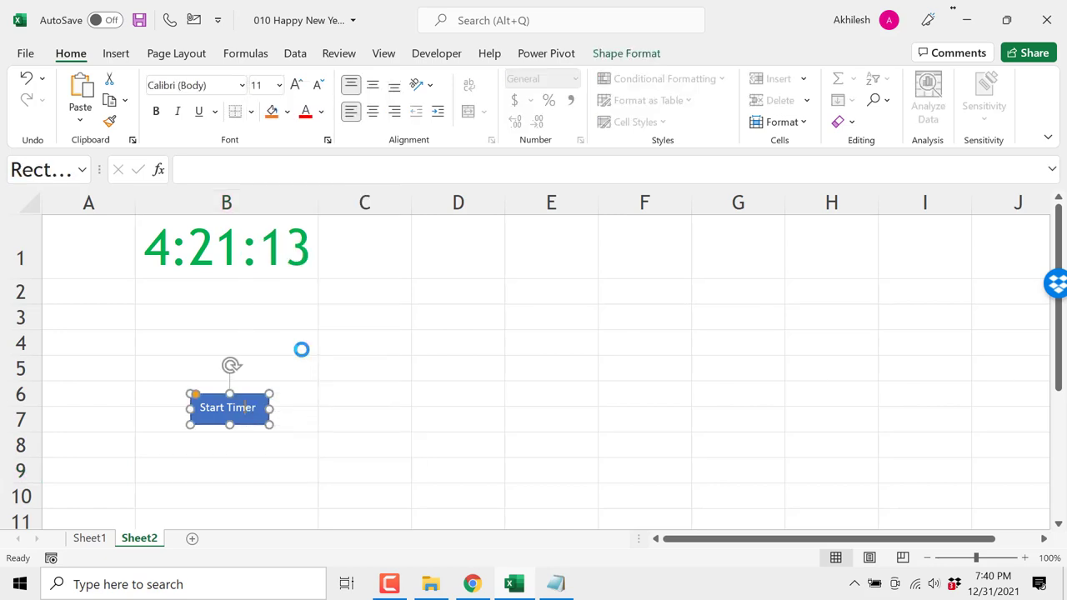
{"action": "left_click_drag", "start_coordinate": [304, 205], "coordinate": [297, 97]}
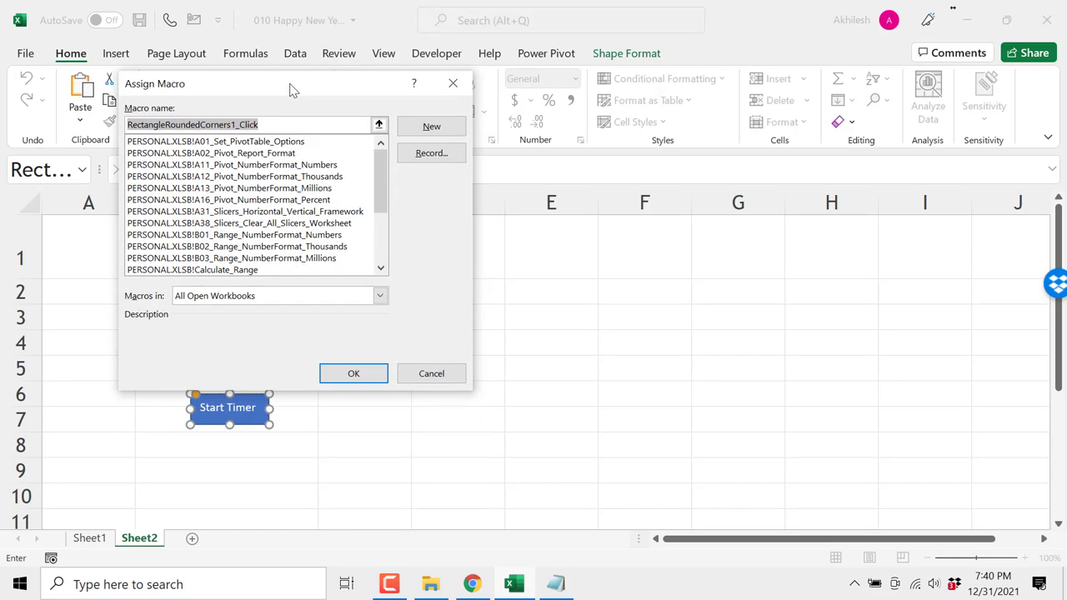
{"action": "left_click_drag", "start_coordinate": [386, 177], "coordinate": [389, 230]}
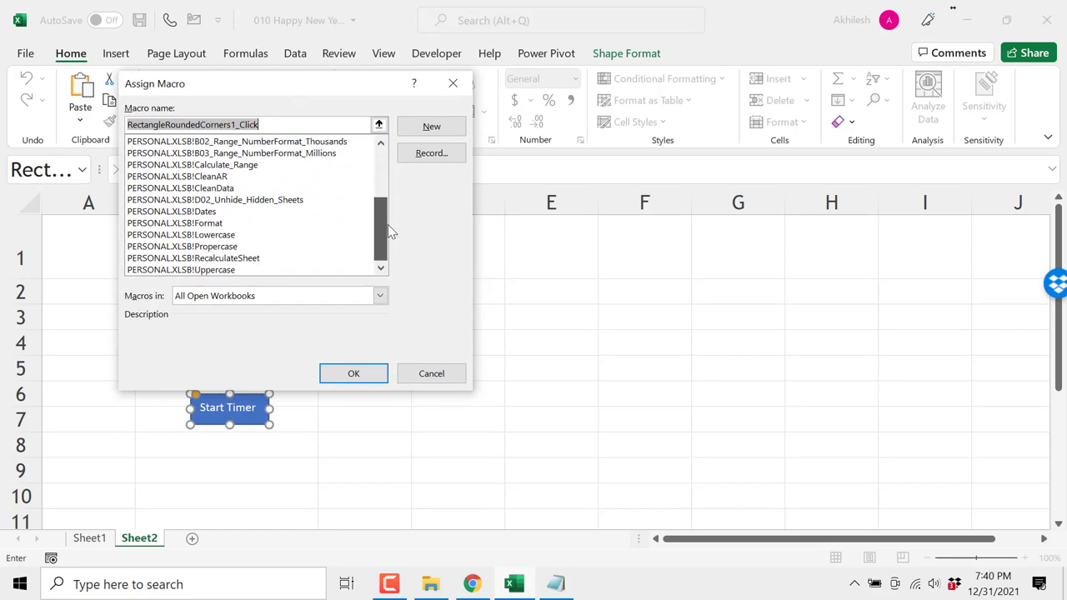
{"action": "left_click", "coordinate": [240, 166]}
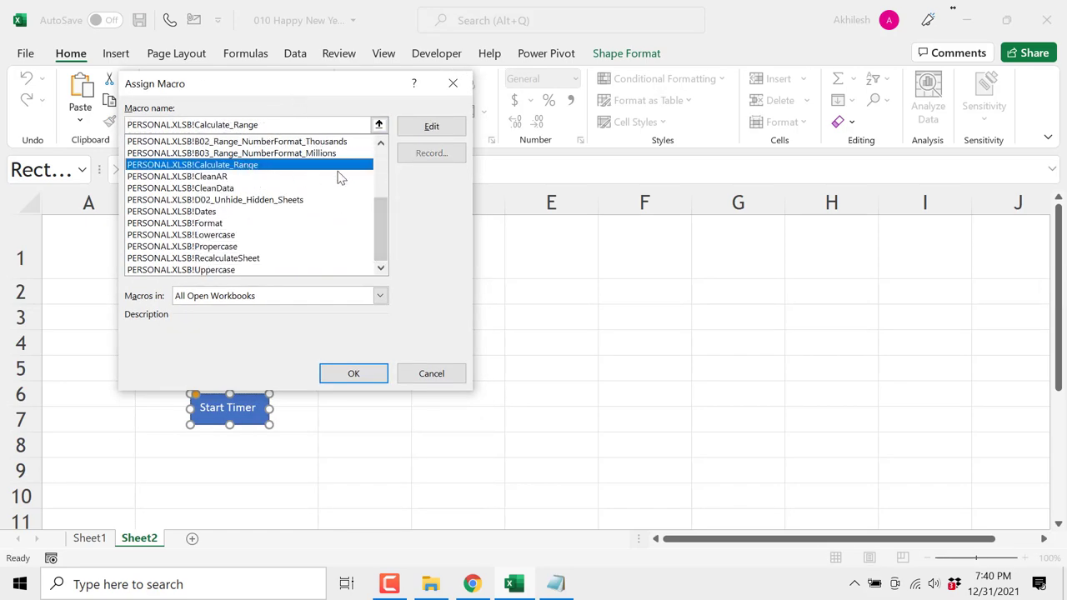
{"action": "left_click", "coordinate": [358, 376]}
{"action": "left_click", "coordinate": [336, 401]}
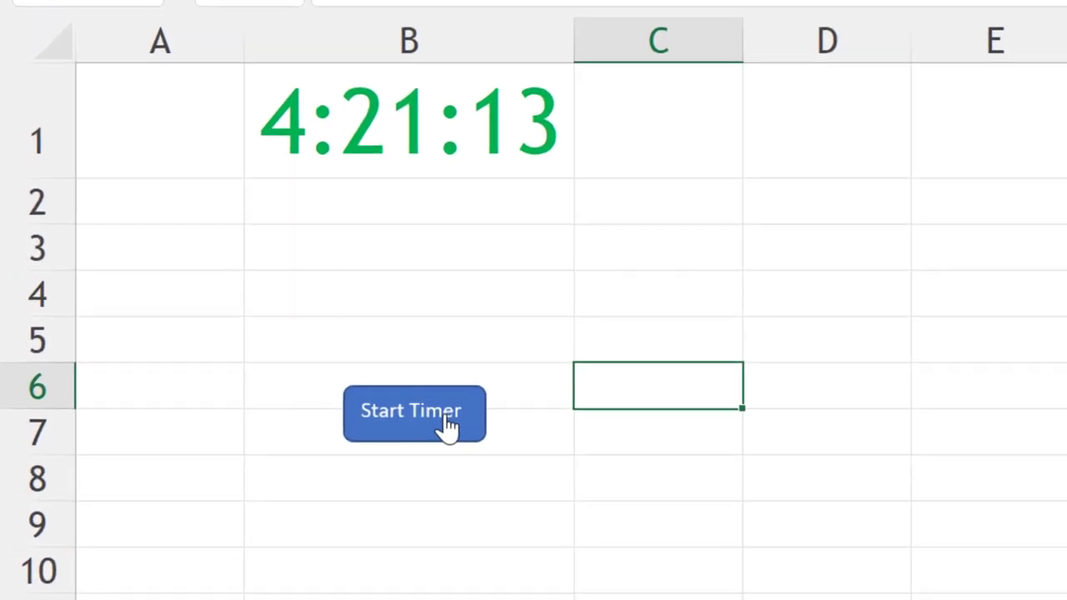
Step: Run the Start Timer button so B1 ticks down live from 4:18:55
{"action": "left_click", "coordinate": [448, 426]}
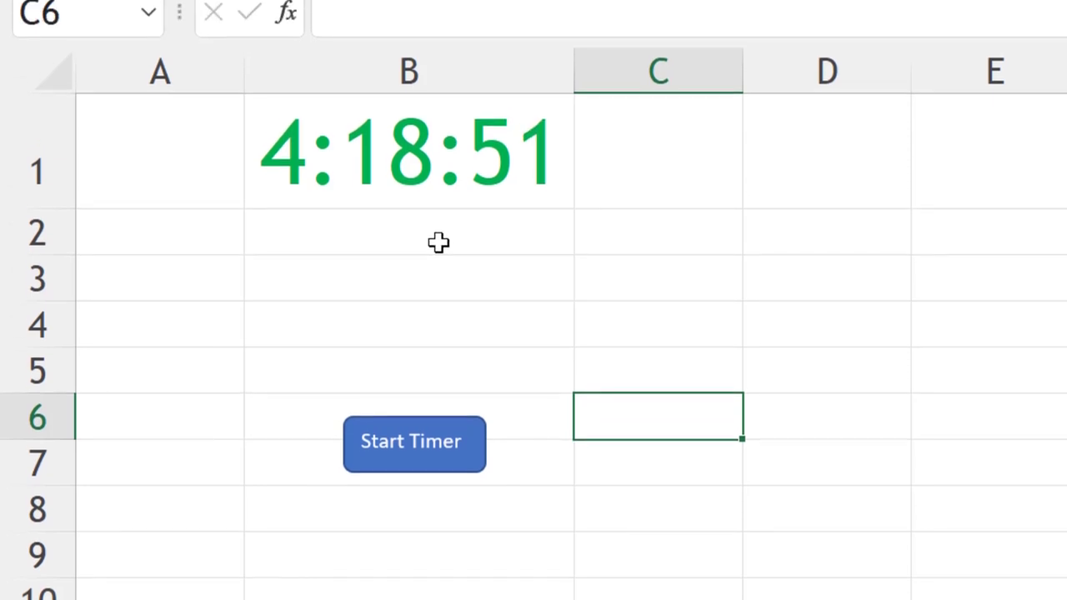
{"action": "left_click", "coordinate": [455, 212]}
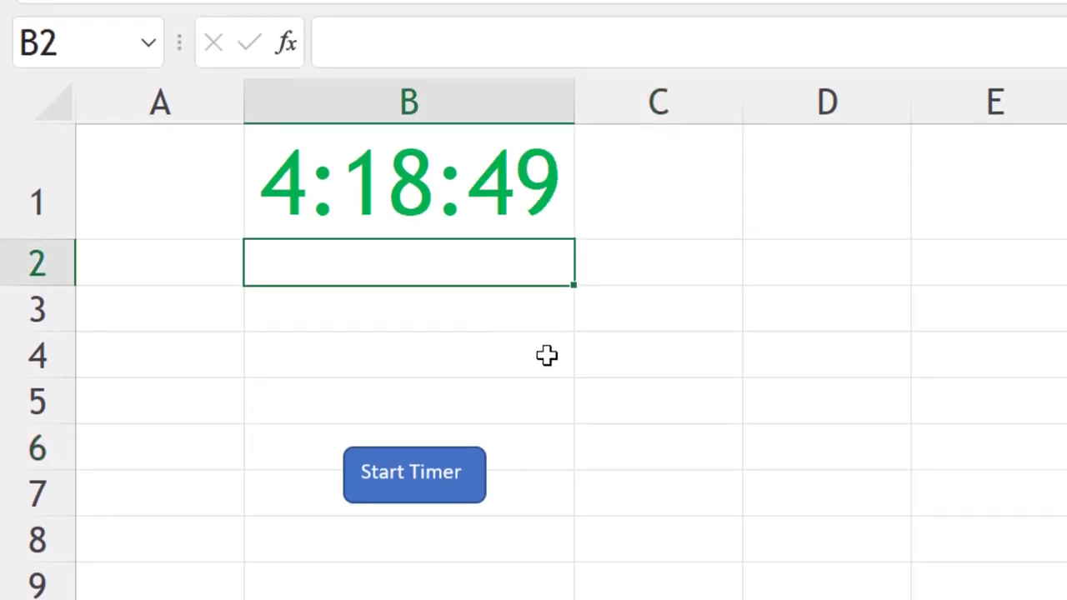
Step: Enter =IF(B1>0,"","Happy New Year 2022") in B2, fixing the year typo, then recheck the formula
{"action": "type", "text": "="}
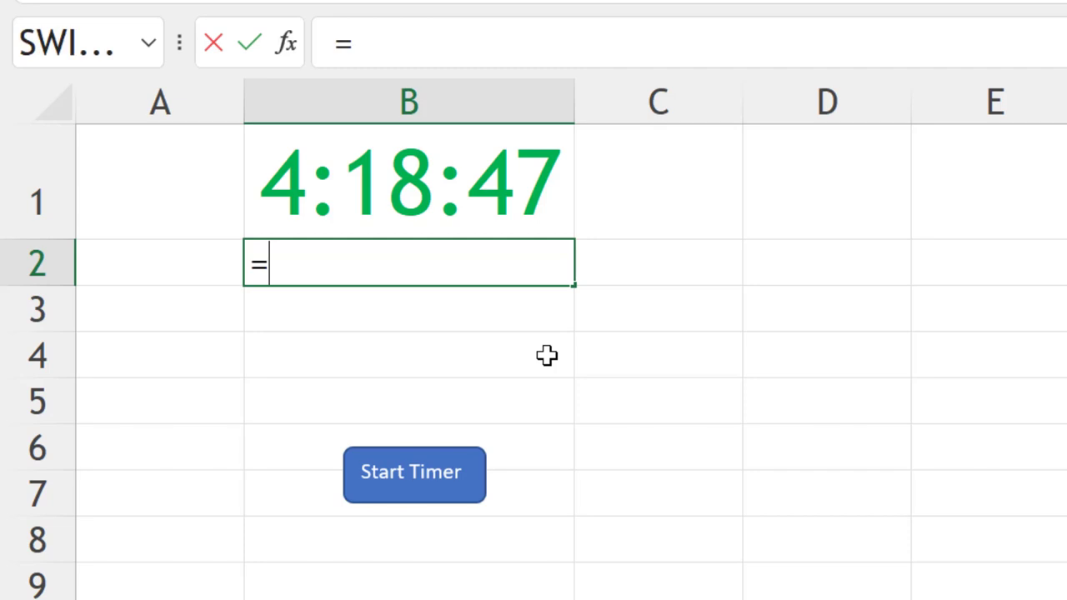
{"action": "type", "text": "if"}
{"action": "key", "text": "Tab"}
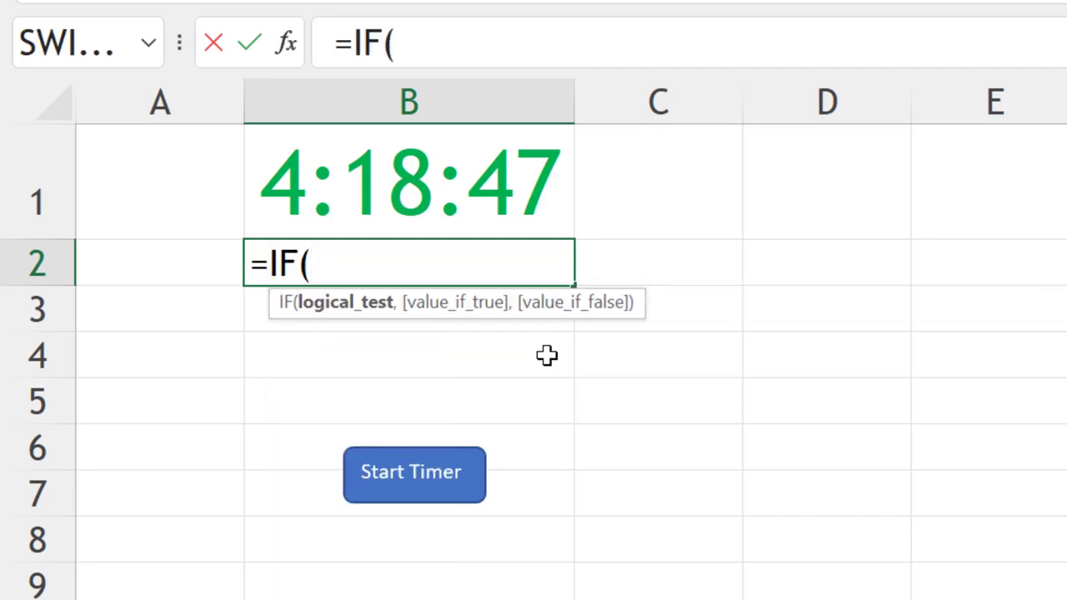
{"action": "key", "text": "Up"}
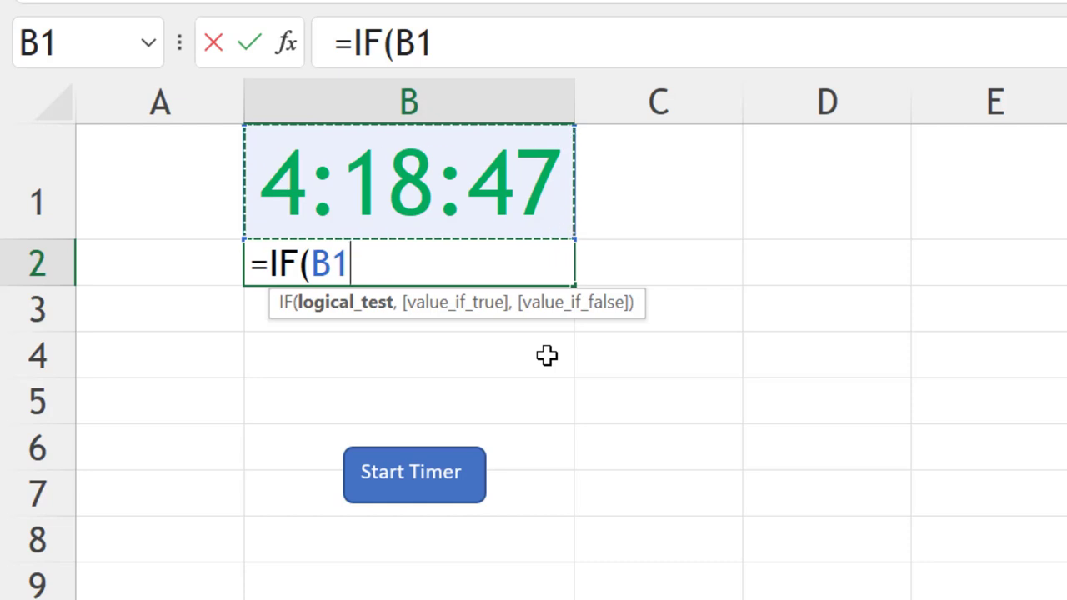
{"action": "type", "text": ">0"}
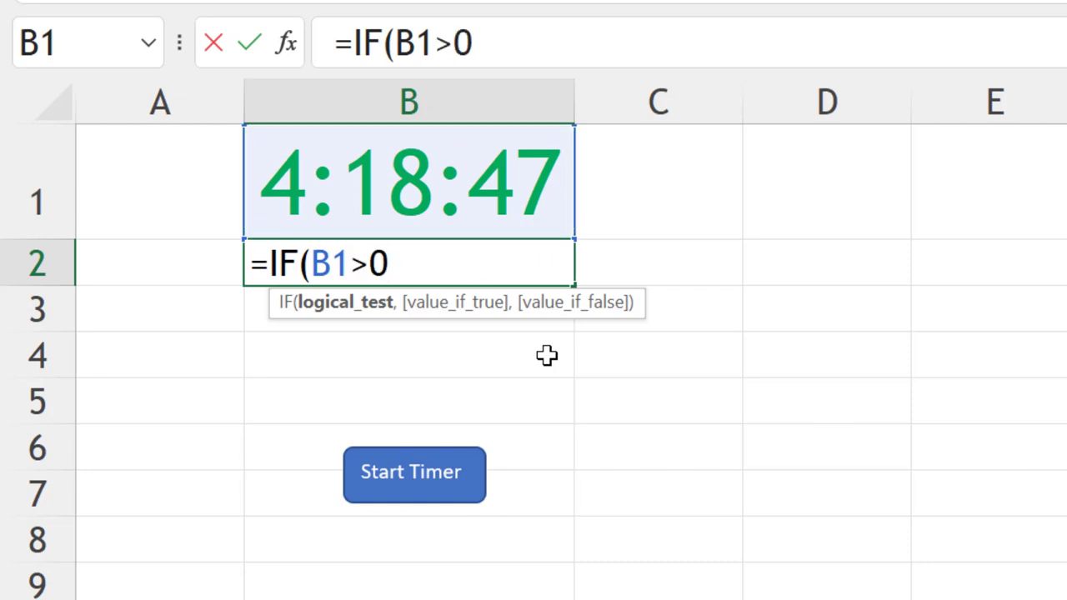
{"action": "type", "text": ","}
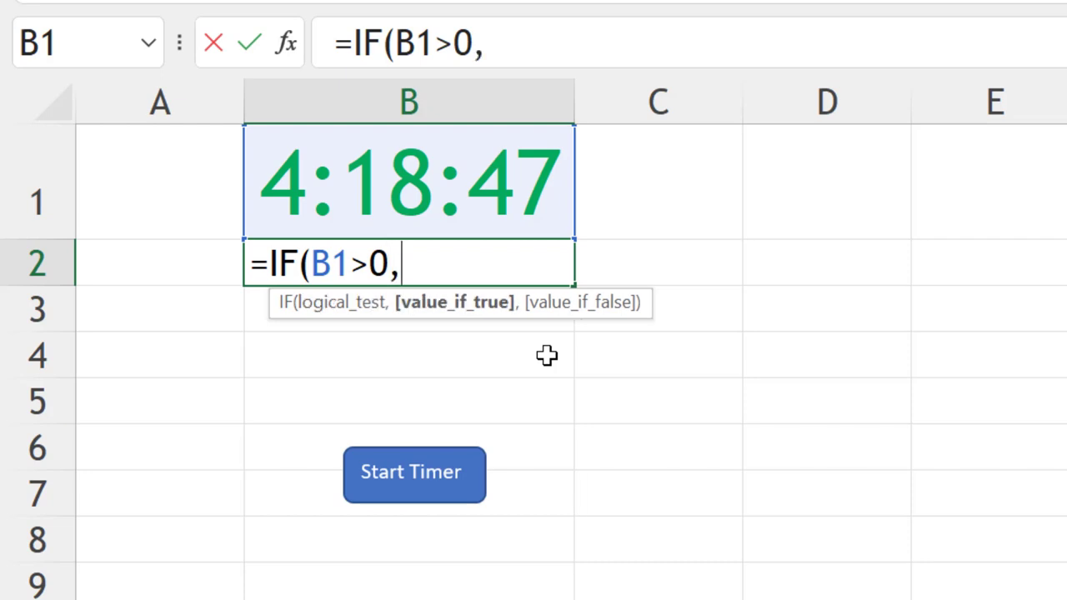
{"action": "type", "text": "\"\",\"H"}
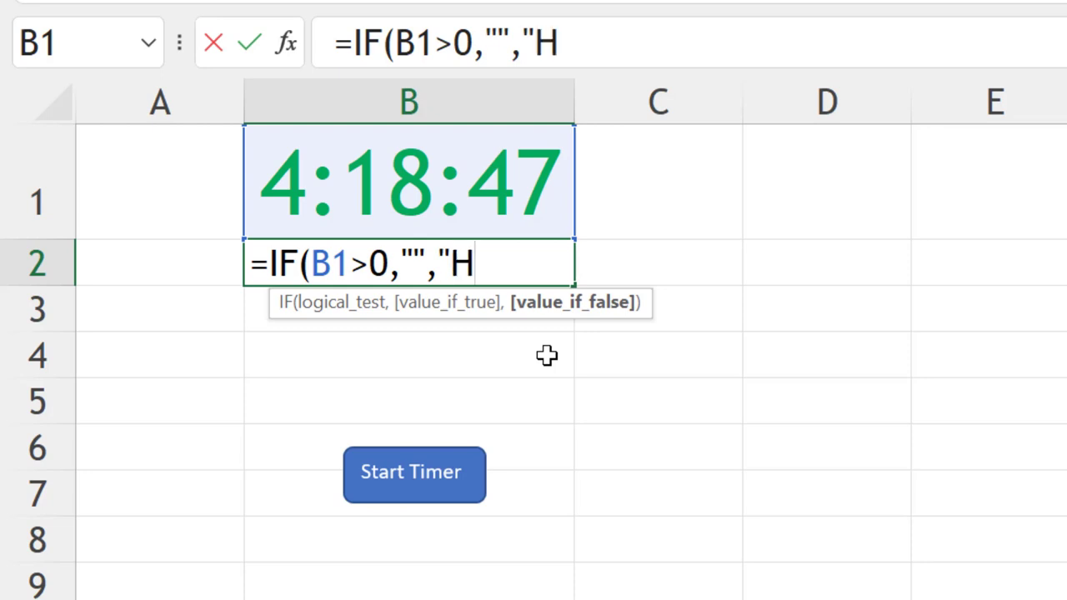
{"action": "type", "text": "ap"}
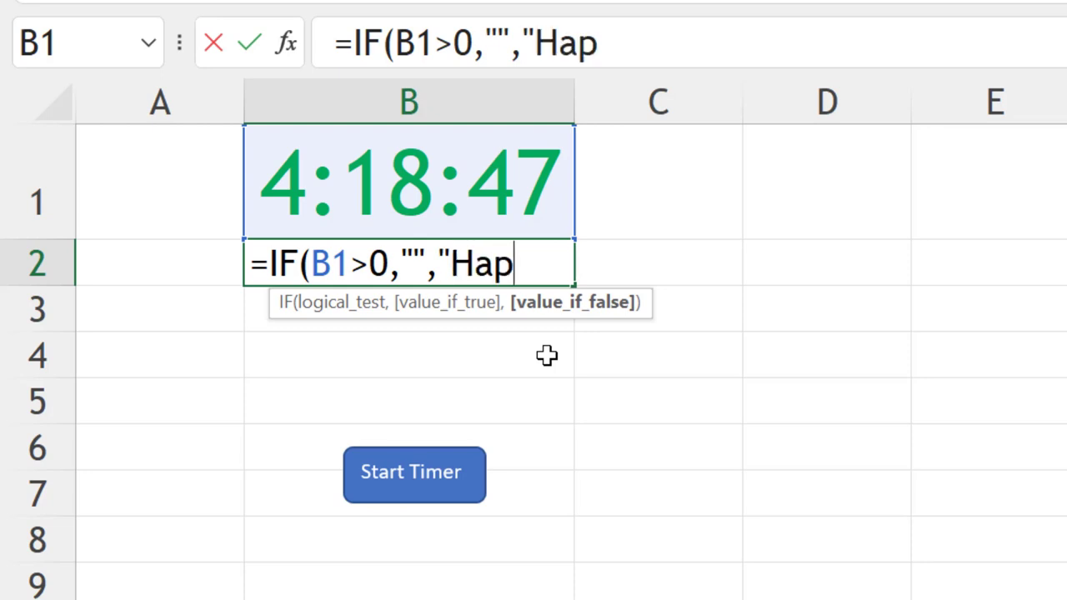
{"action": "type", "text": "py New Year 2020"}
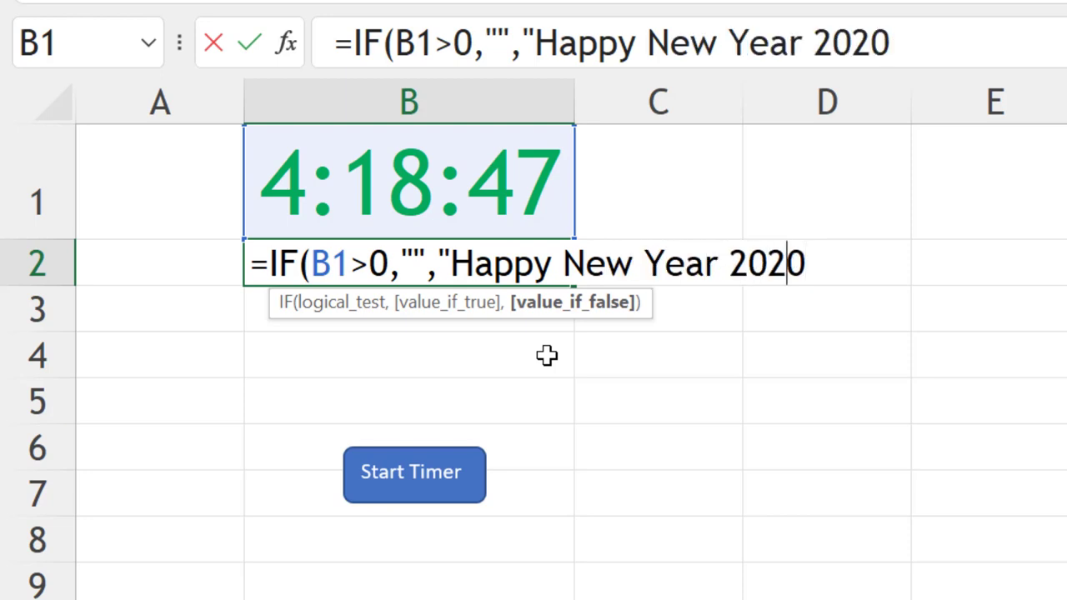
{"action": "key", "text": "BackSpace"}
{"action": "type", "text": "2\")"}
{"action": "key", "text": "Return"}
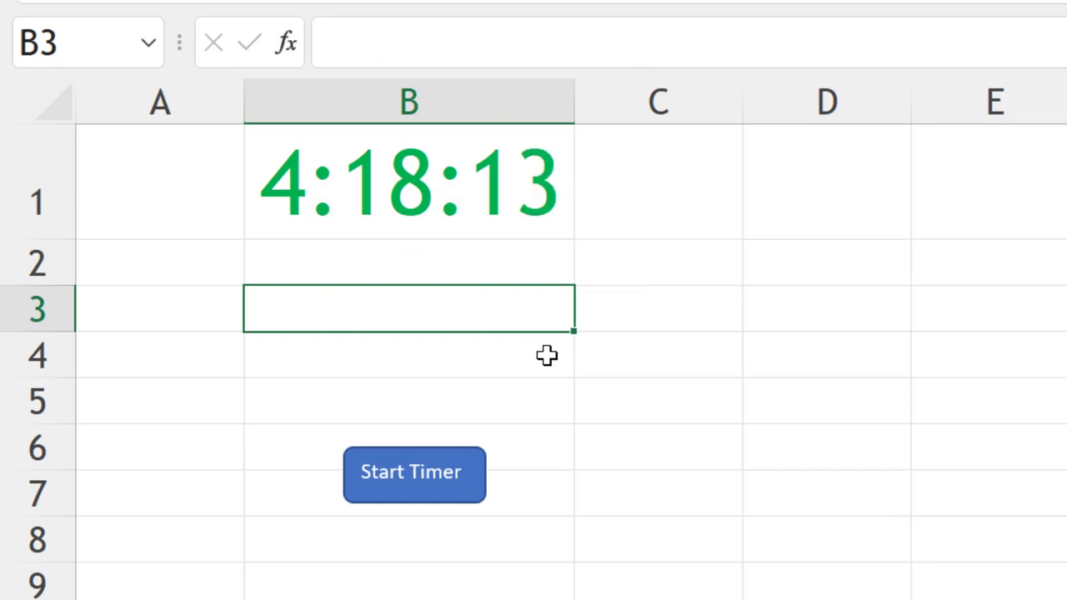
{"action": "left_click", "coordinate": [502, 267]}
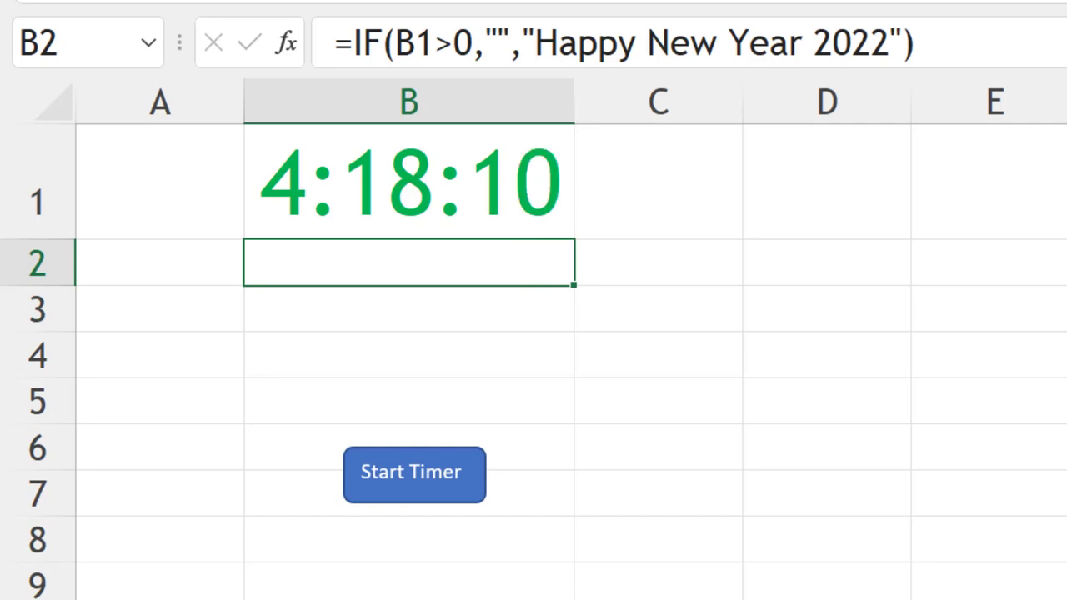